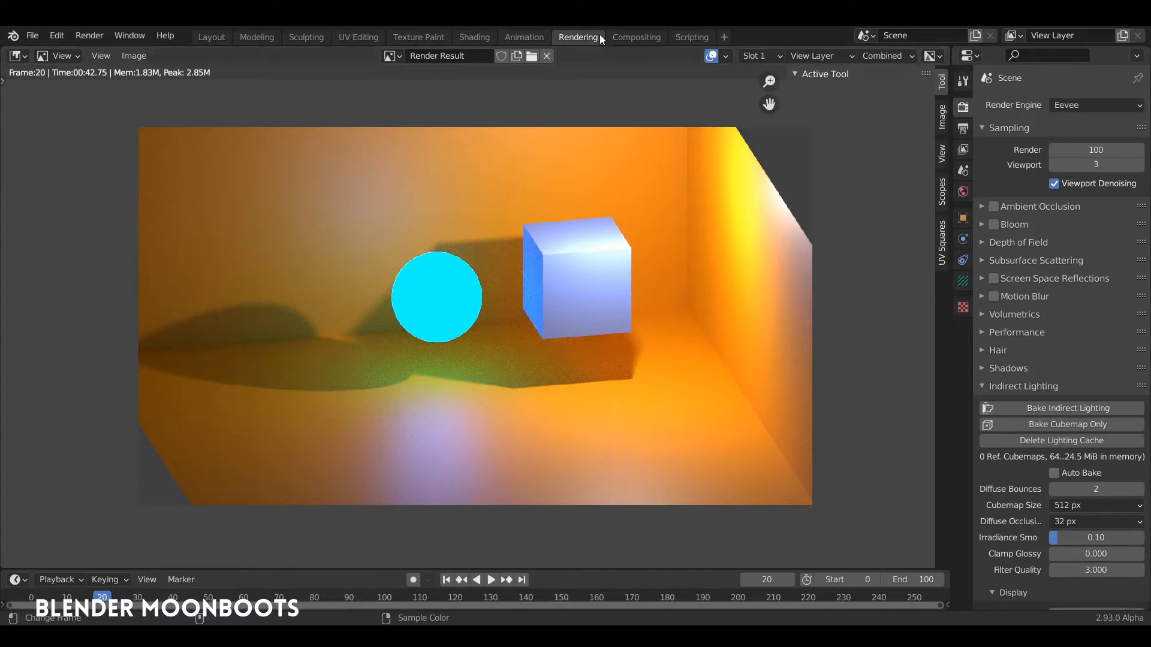
- Display the render result from Slot 2, followed by Slot 3, to compare the scene's lighting
left_click(759, 55)
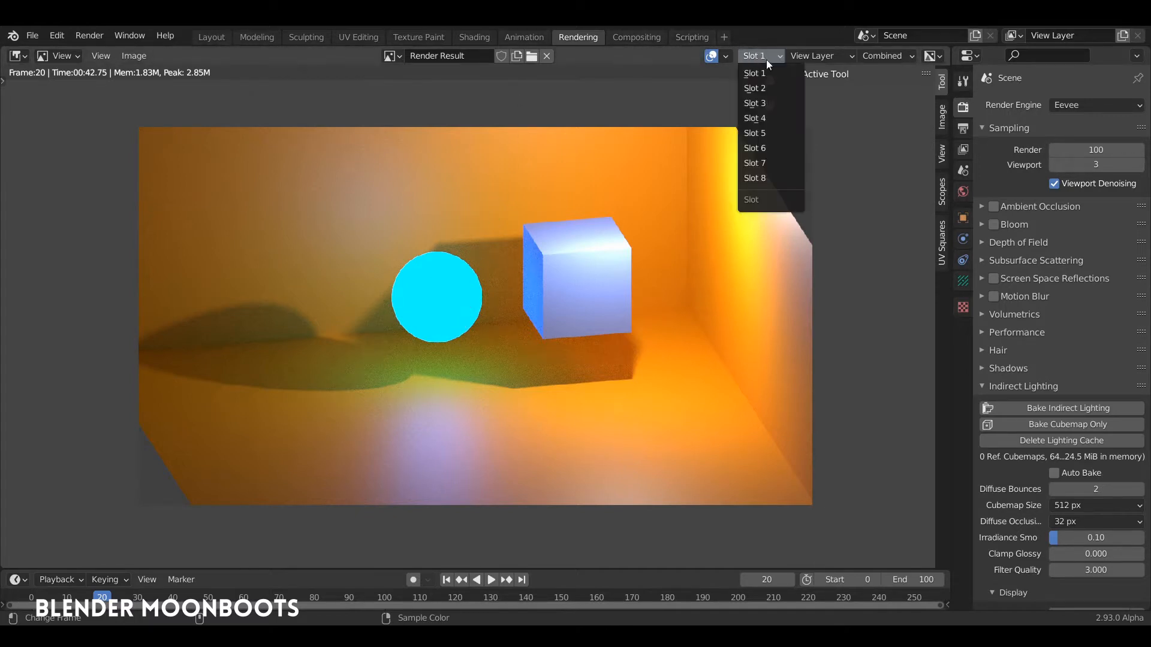
left_click(785, 87)
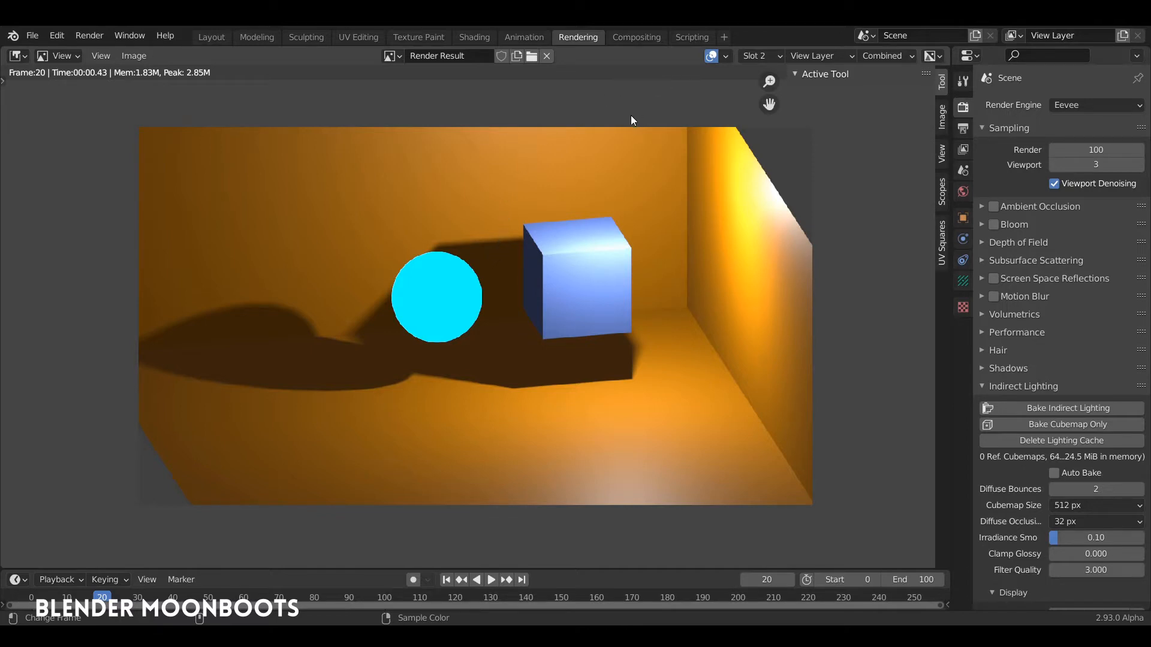
left_click(757, 56)
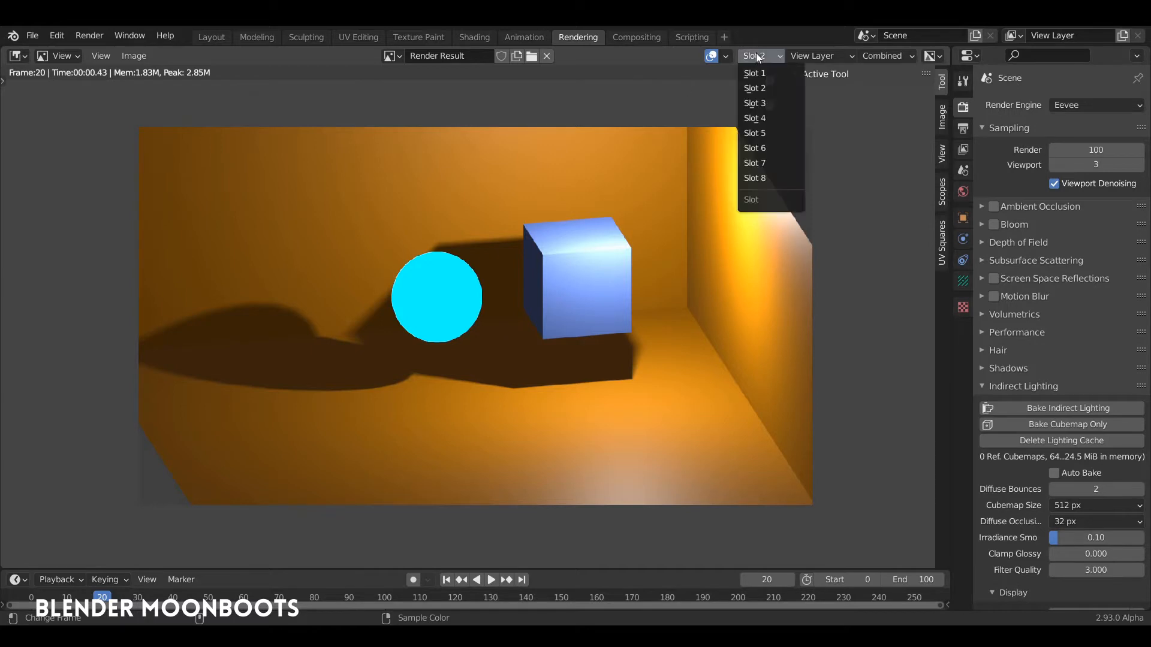
left_click(764, 103)
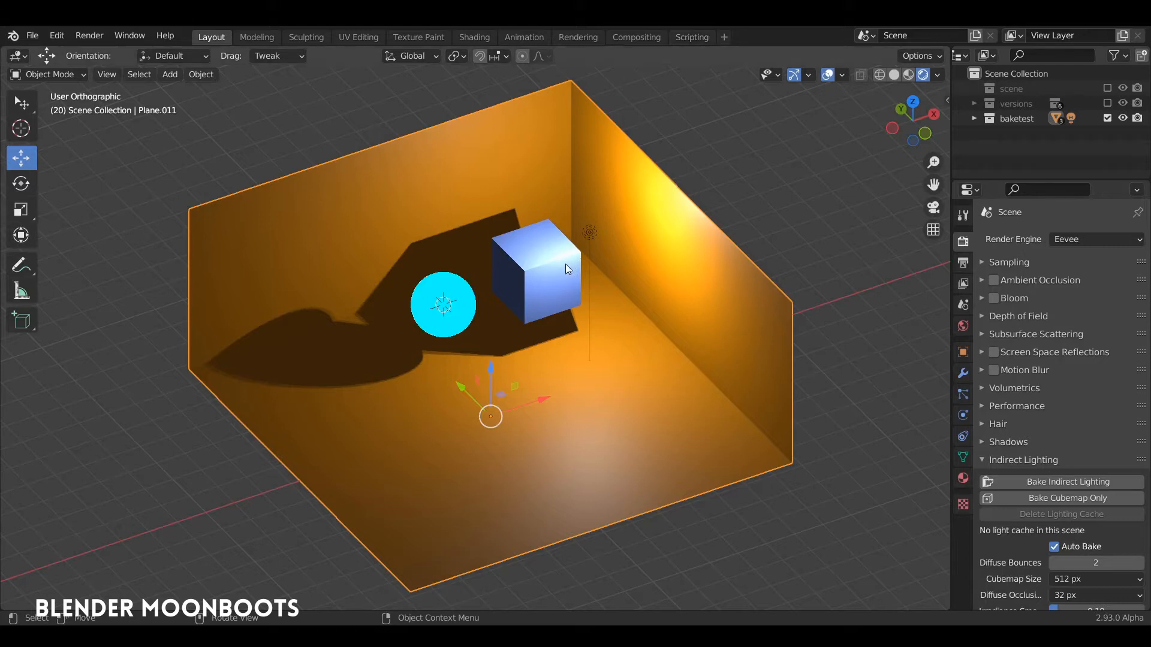
- Add an Irradiance Volume light probe to the scene with the cyan sphere selected
mouse_move(552, 281)
middle_mouse_down("ctrl")
mouse_move(559, 258)
mouse_move(569, 266)
middle_mouse_up("ctrl")
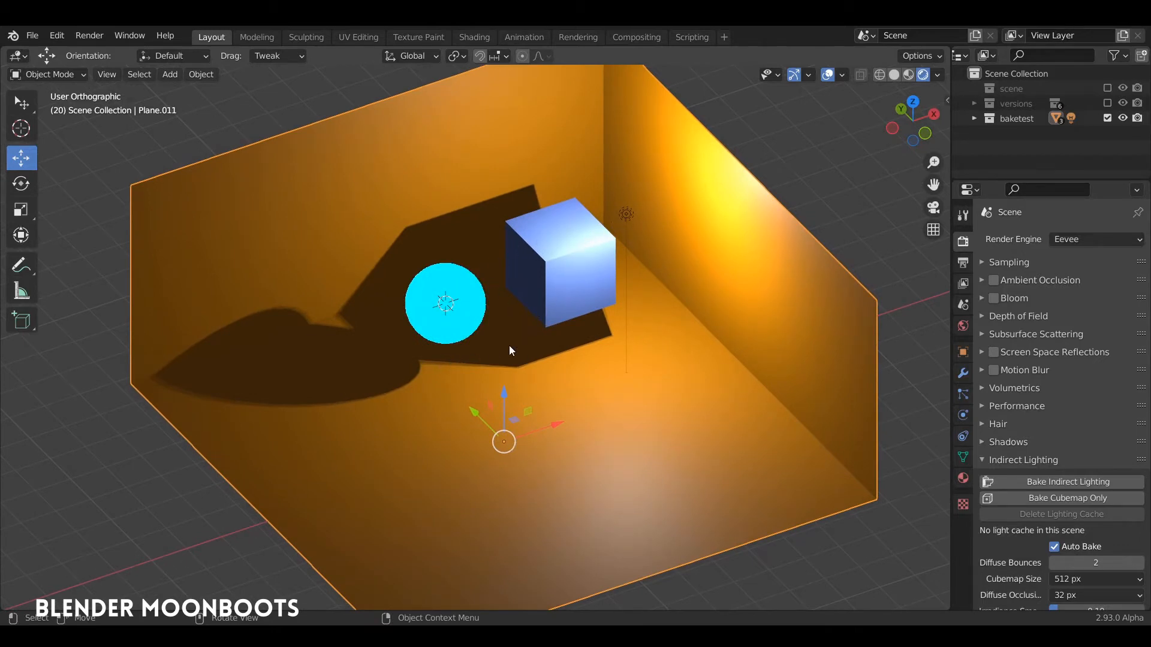
left_click(446, 289)
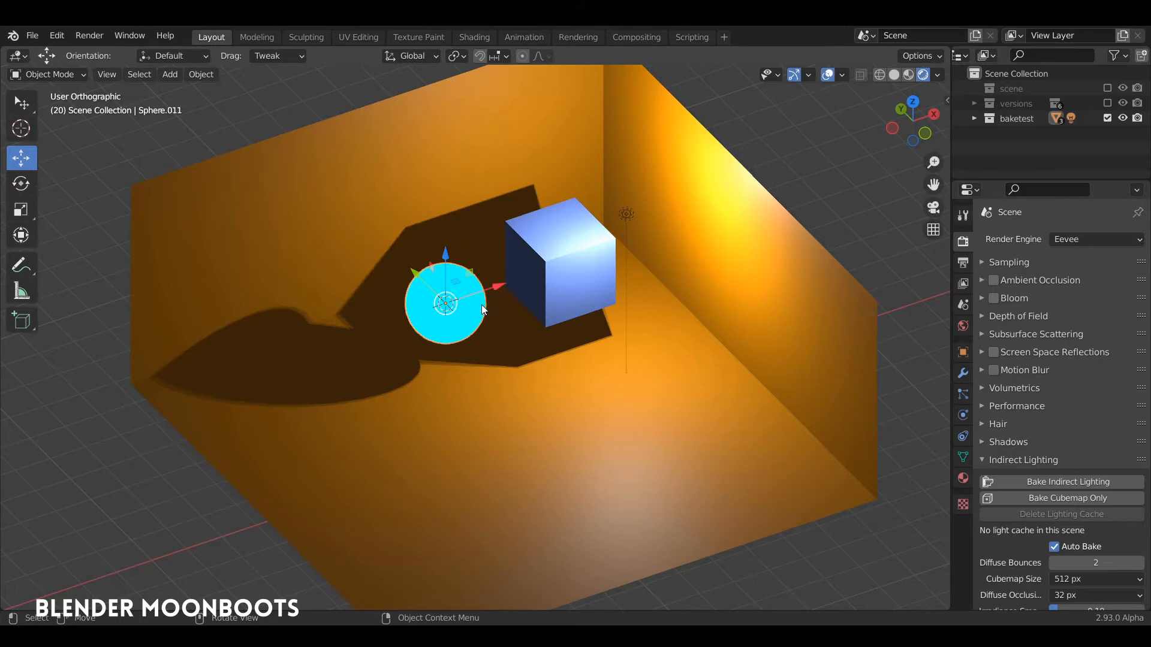
key("shift+a")
mouse_move(543, 297)
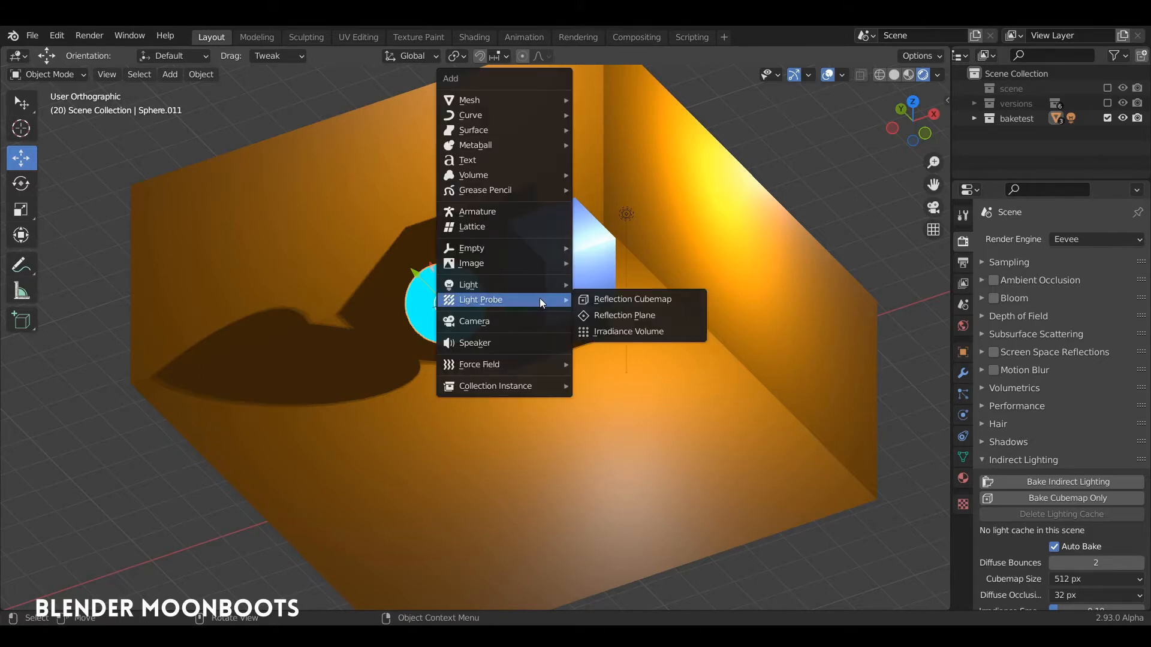
left_click(616, 330)
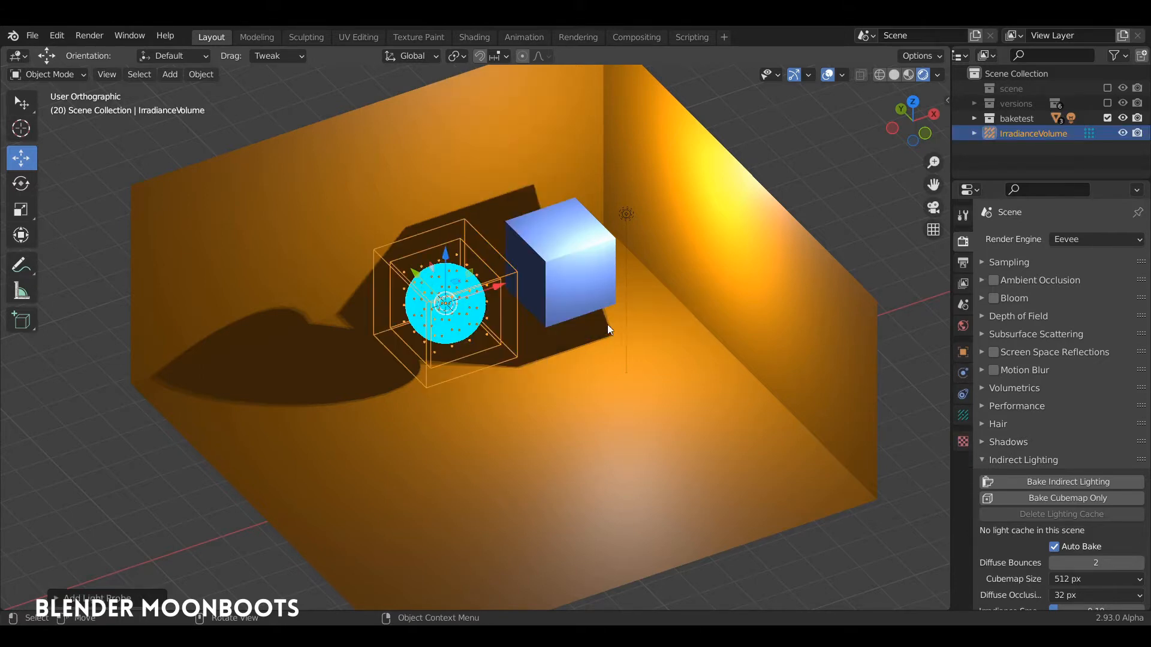
- Scale up the irradiance volume uniformly and raise it along Z relative to the room
scroll(607, 325, "down", 3)
key("s")
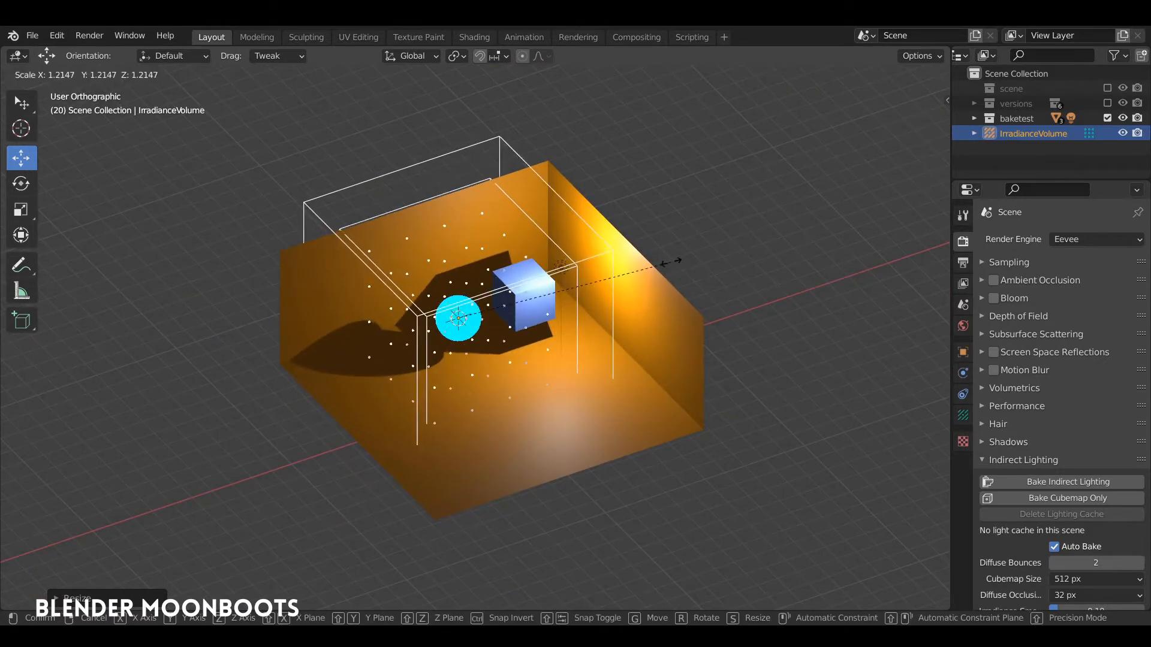
left_click(680, 267)
key("KP_1")
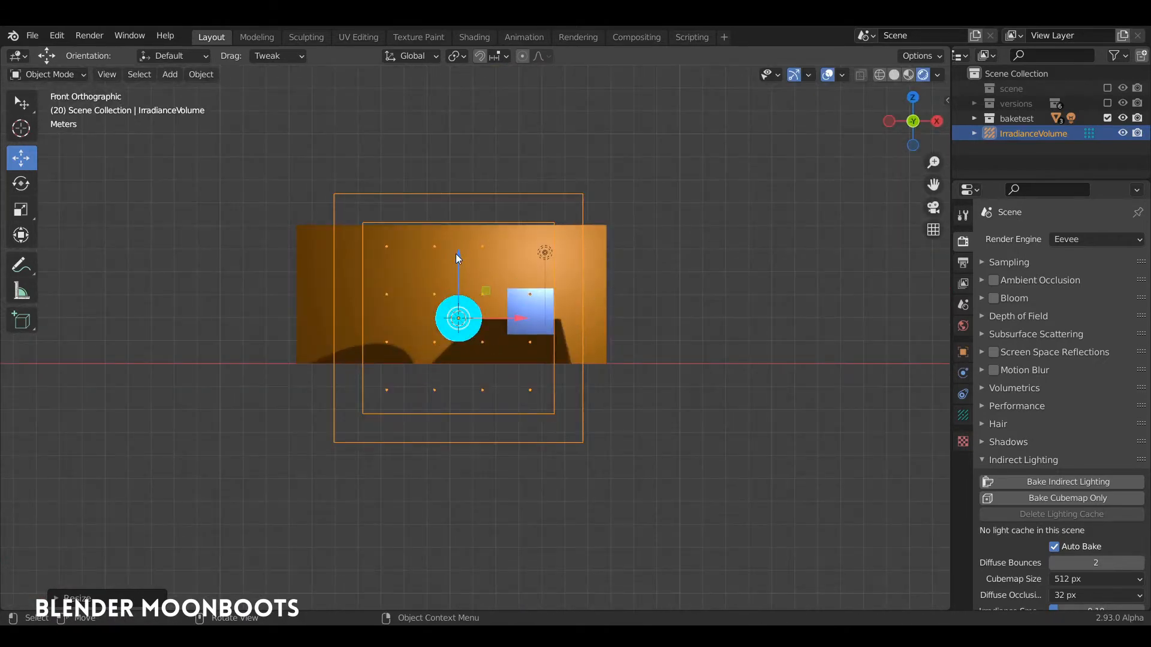
left_click_drag(456, 258, 457, 223)
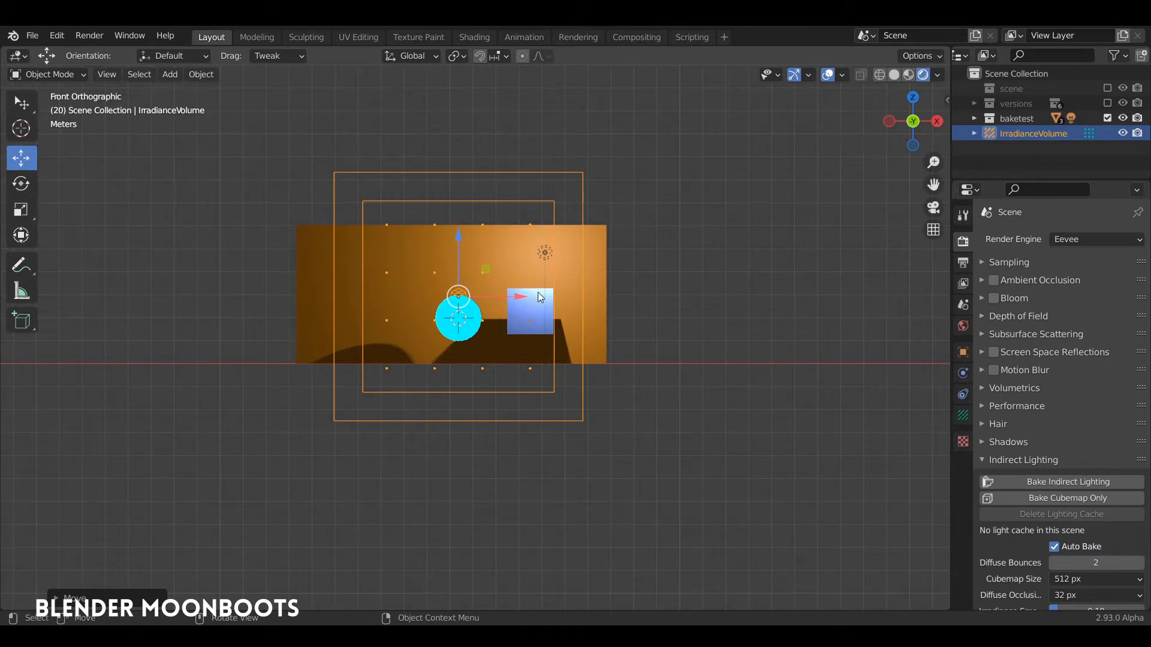
- Stretch the irradiance volume along X past the room's side walls and scale it to about 0.82 along Z
key("s")
key("x")
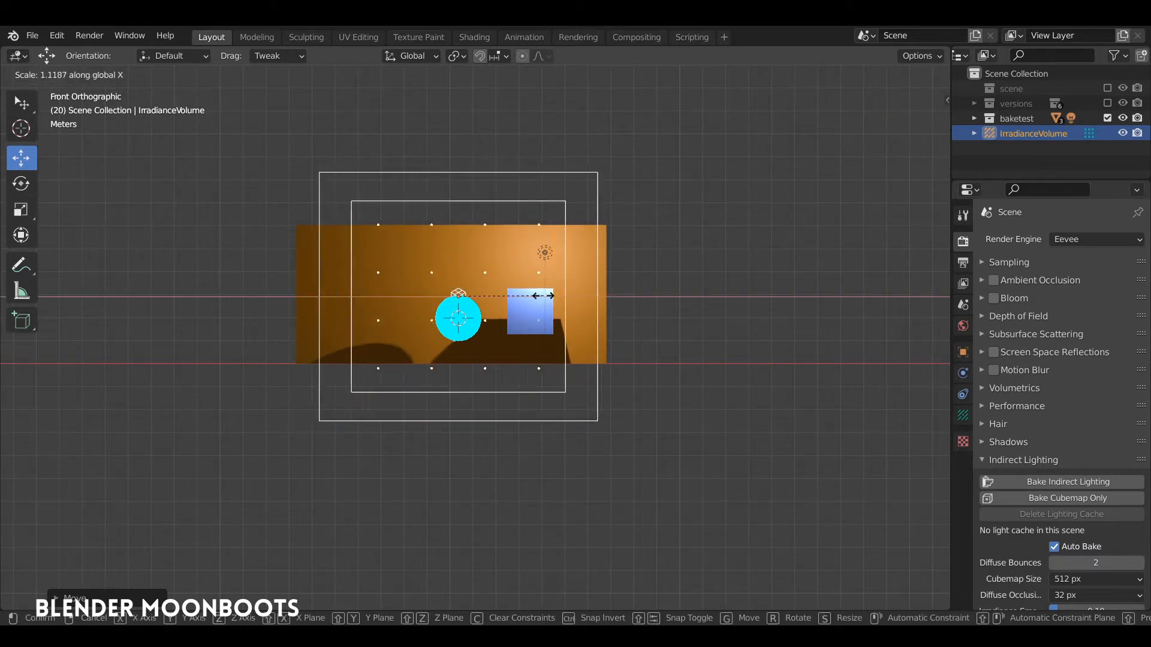
left_click(592, 296)
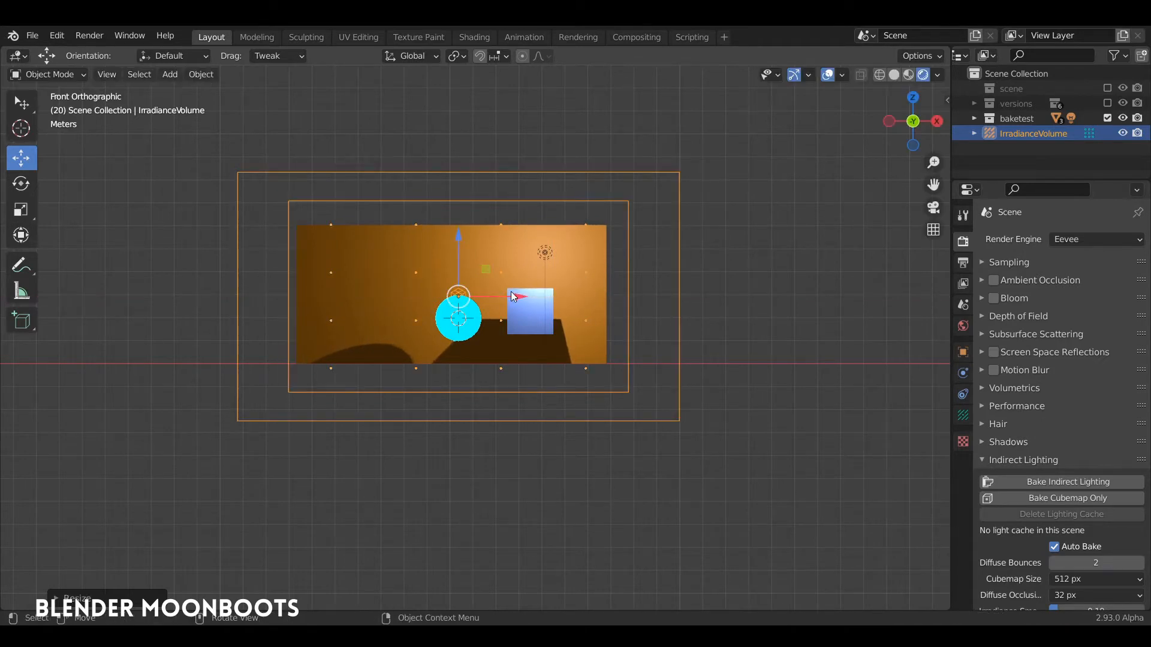
key("s")
key("Escape")
key("s")
key("z")
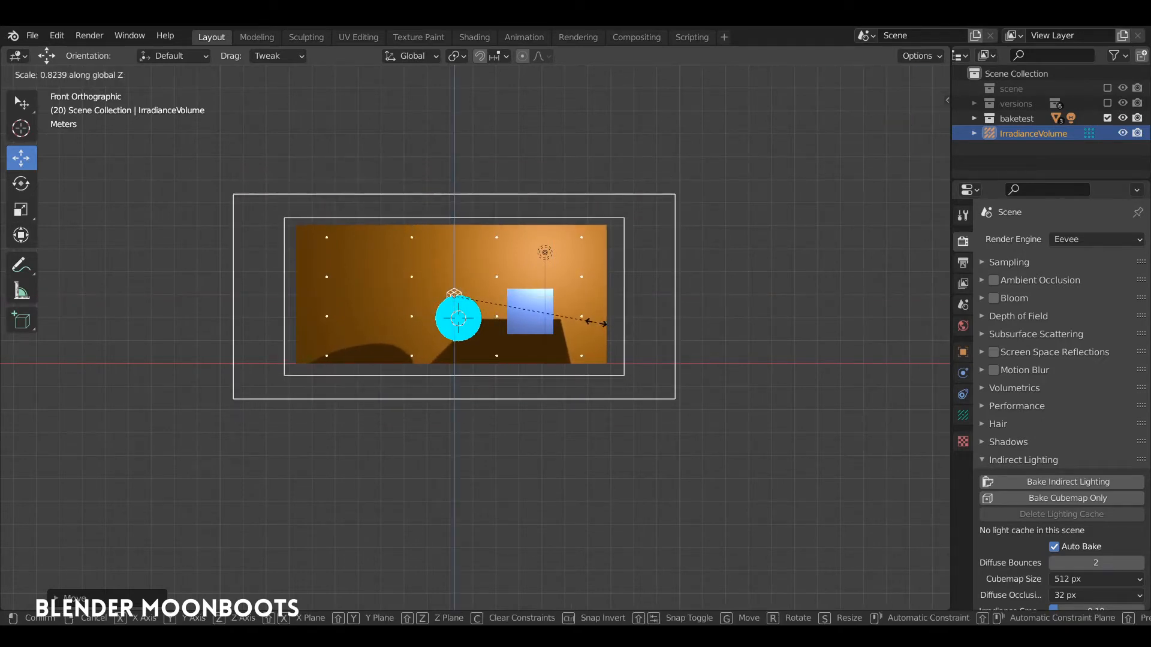
left_click(592, 322)
- Centre the irradiance volume on the room in depth and scale it about 1.77 along Y to enclose the floor
left_click_drag(454, 238, 454, 314)
key("KP_7")
key("s")
key("y")
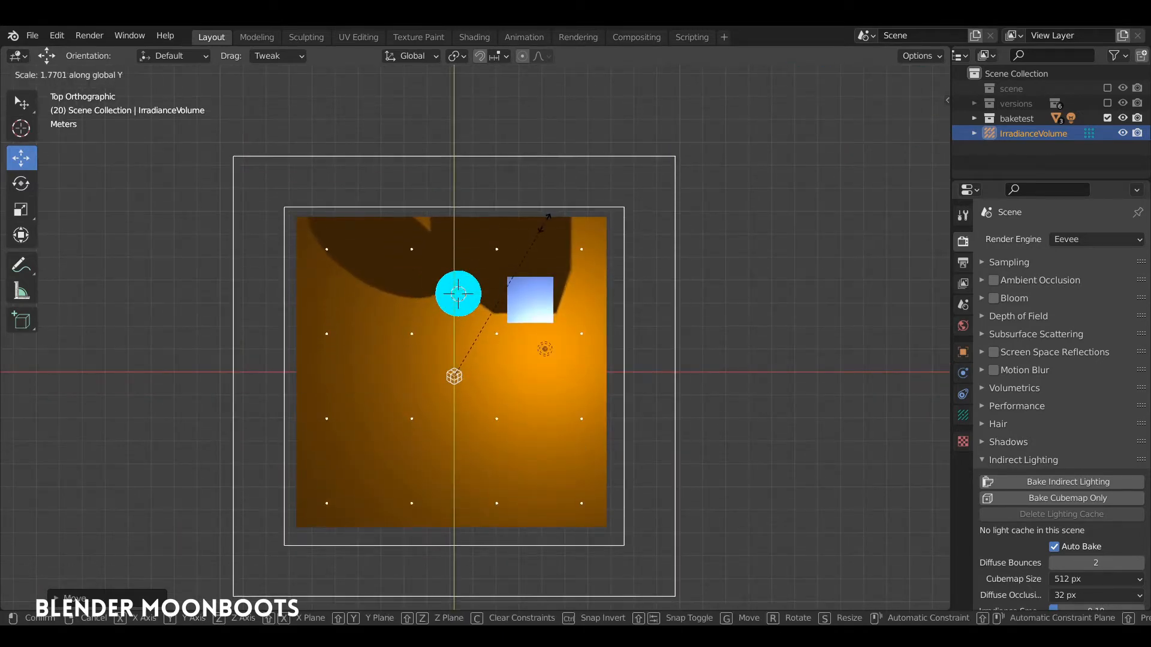
left_click(534, 260)
- Examine how the irradiance volume and its sample points cover the room, and view its probe settings
middle_click_drag(533, 261, 511, 266)
middle_click_drag(497, 321, 542, 247, "shift")
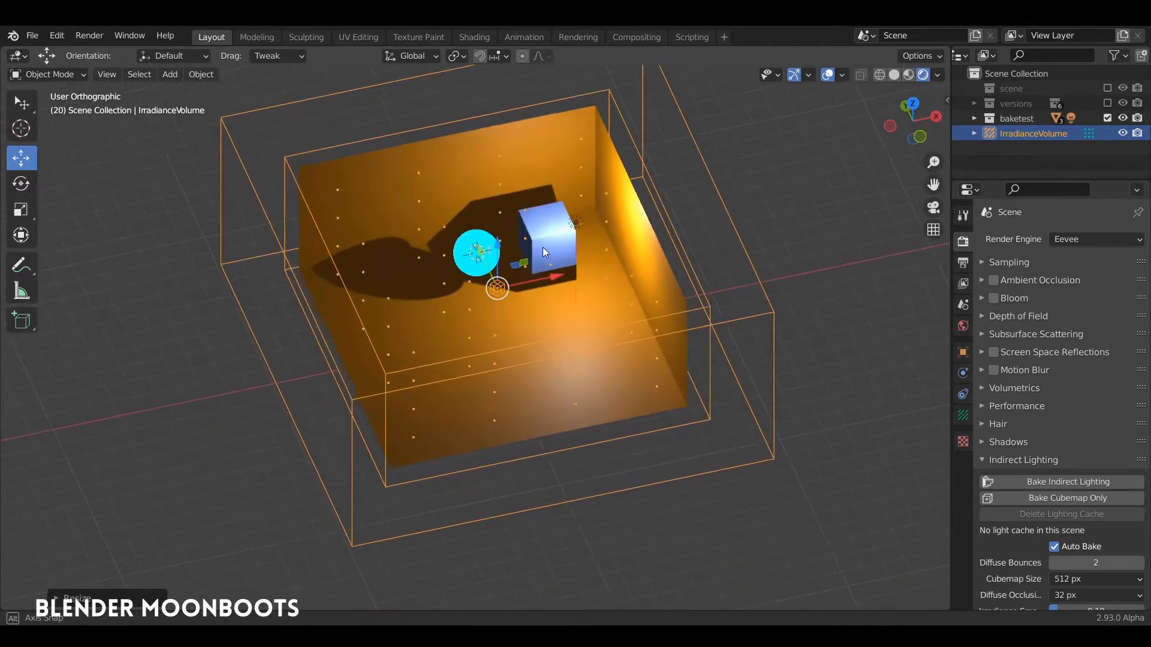
scroll(534, 245, "up", 2)
middle_click_drag(509, 314, 522, 267, "shift")
scroll(478, 329, "down", 1)
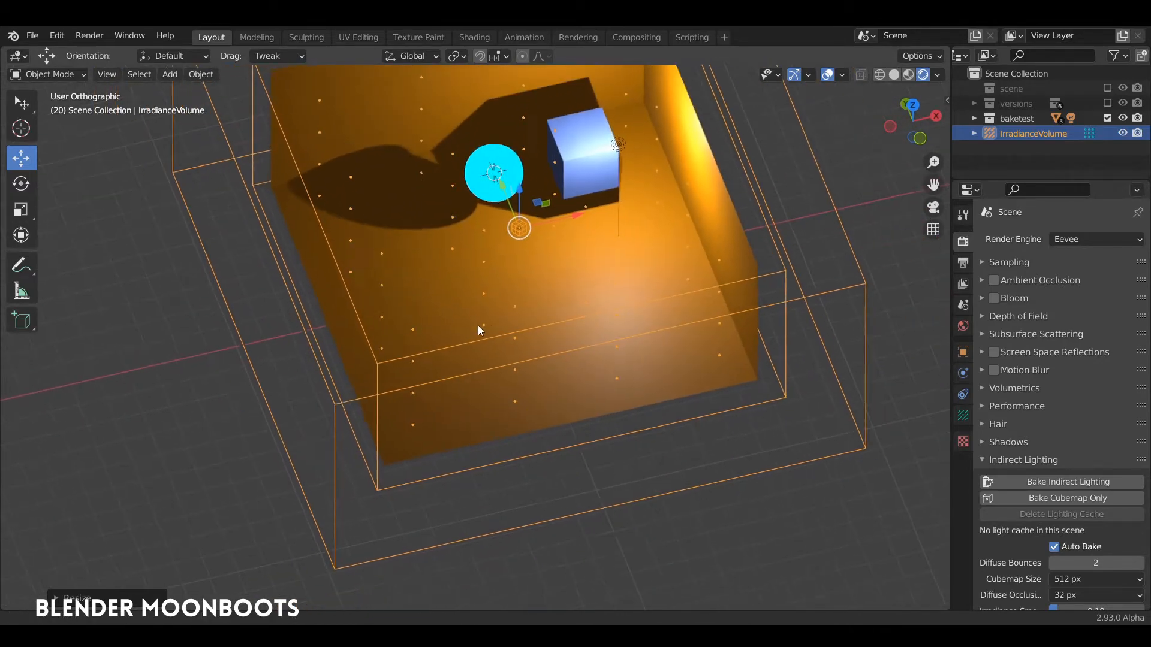
middle_click_drag(478, 329, 504, 352)
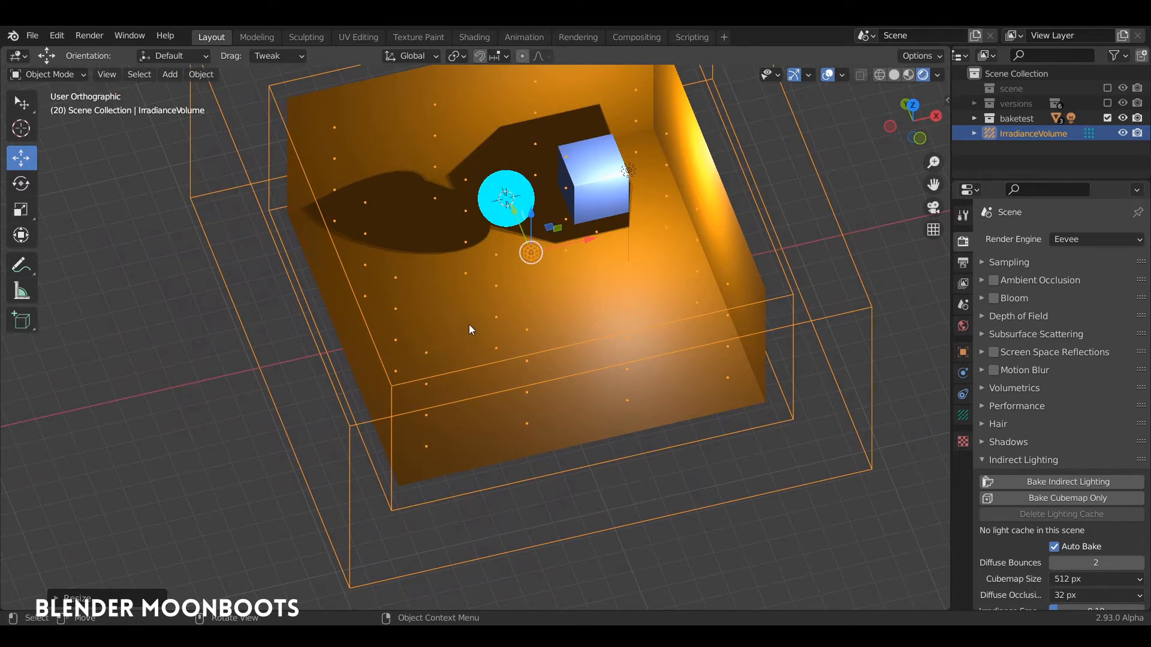
middle_click_drag(469, 329, 514, 350)
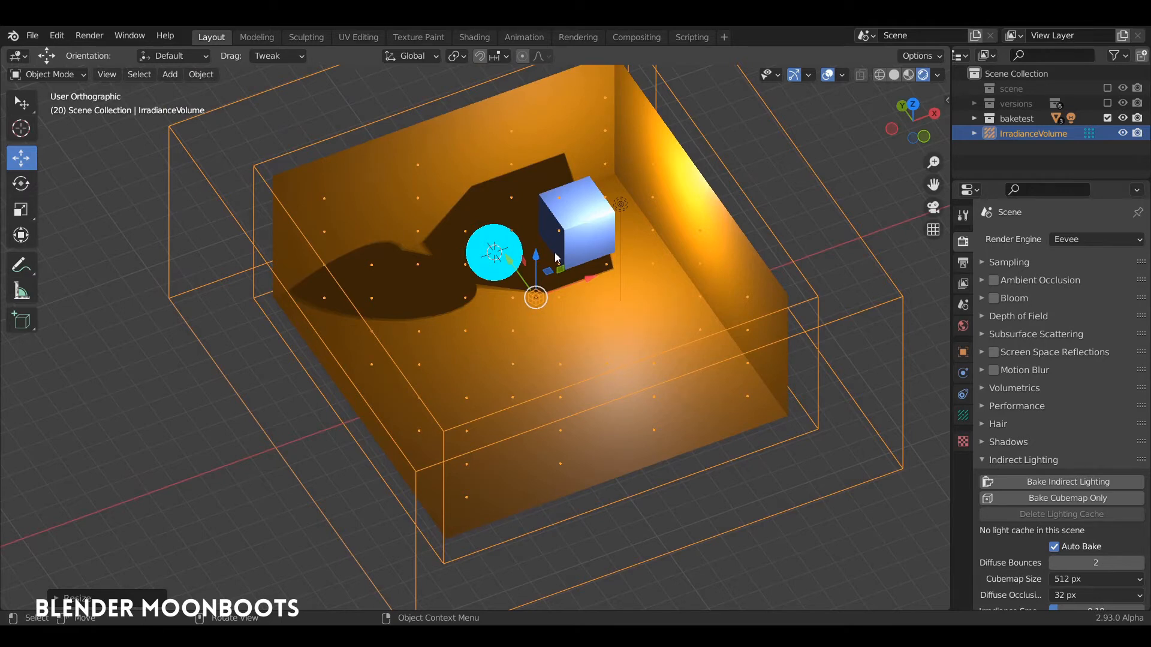
middle_click_drag(556, 216, 572, 264)
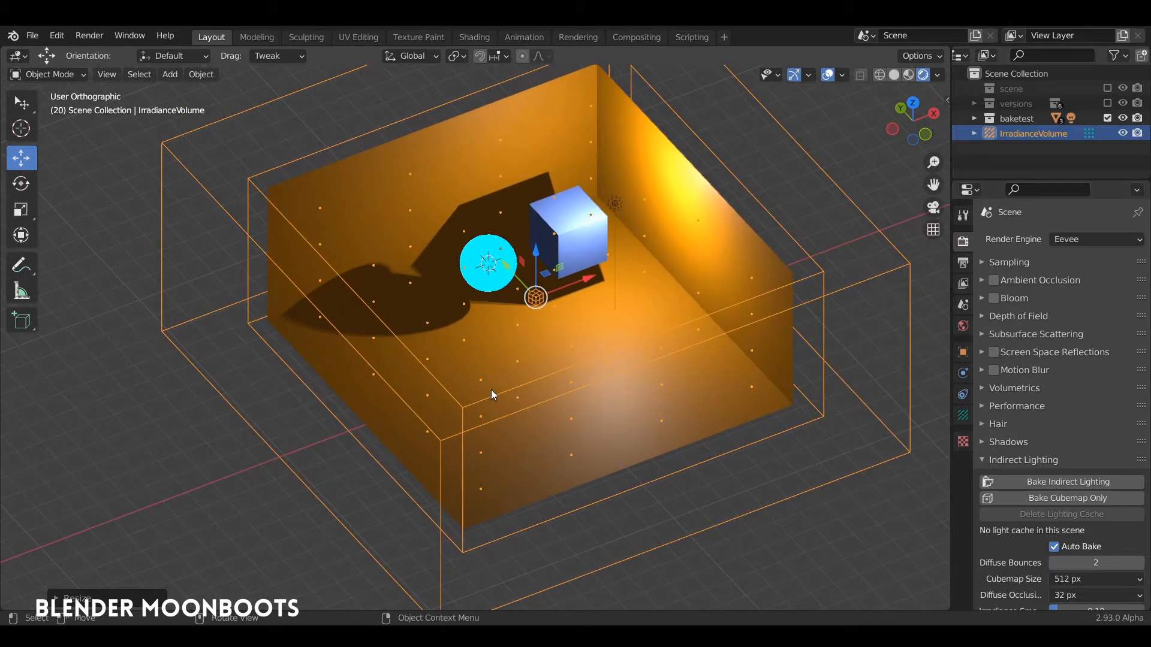
middle_click_drag(491, 390, 579, 364)
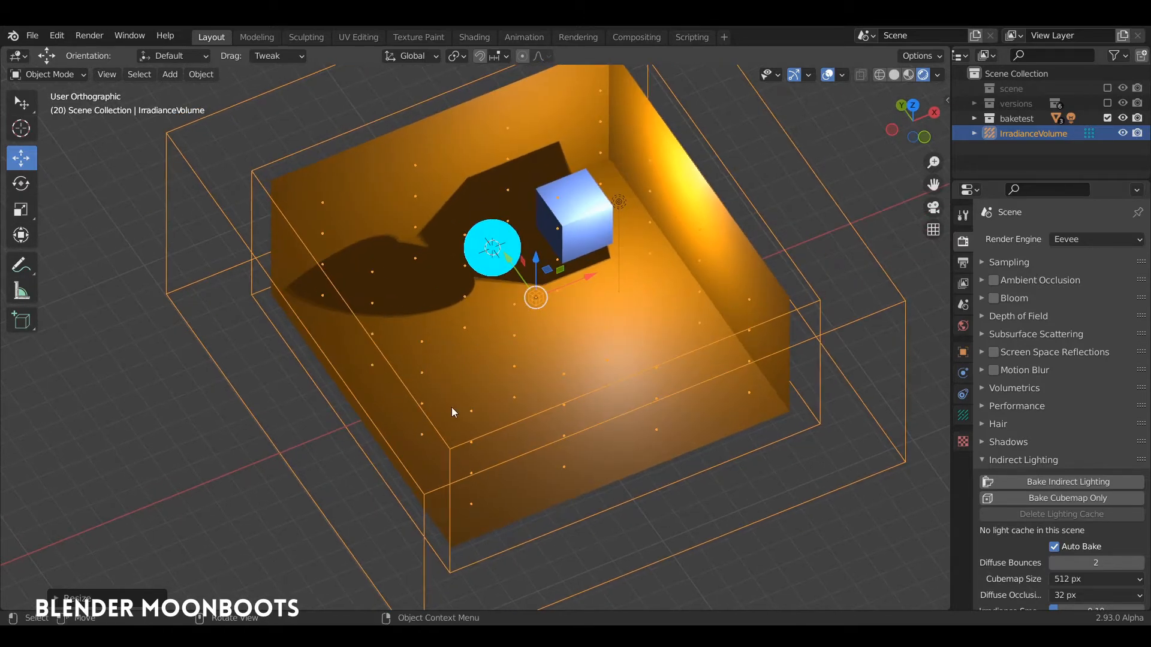
middle_click_drag(528, 336, 565, 322)
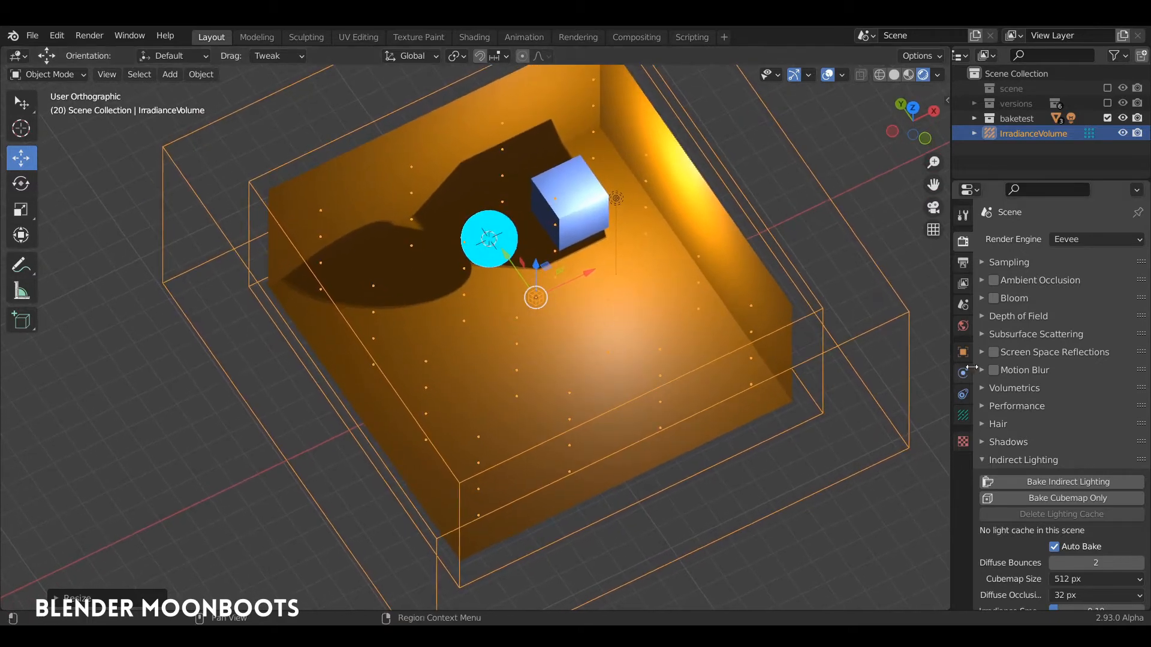
left_click(963, 419)
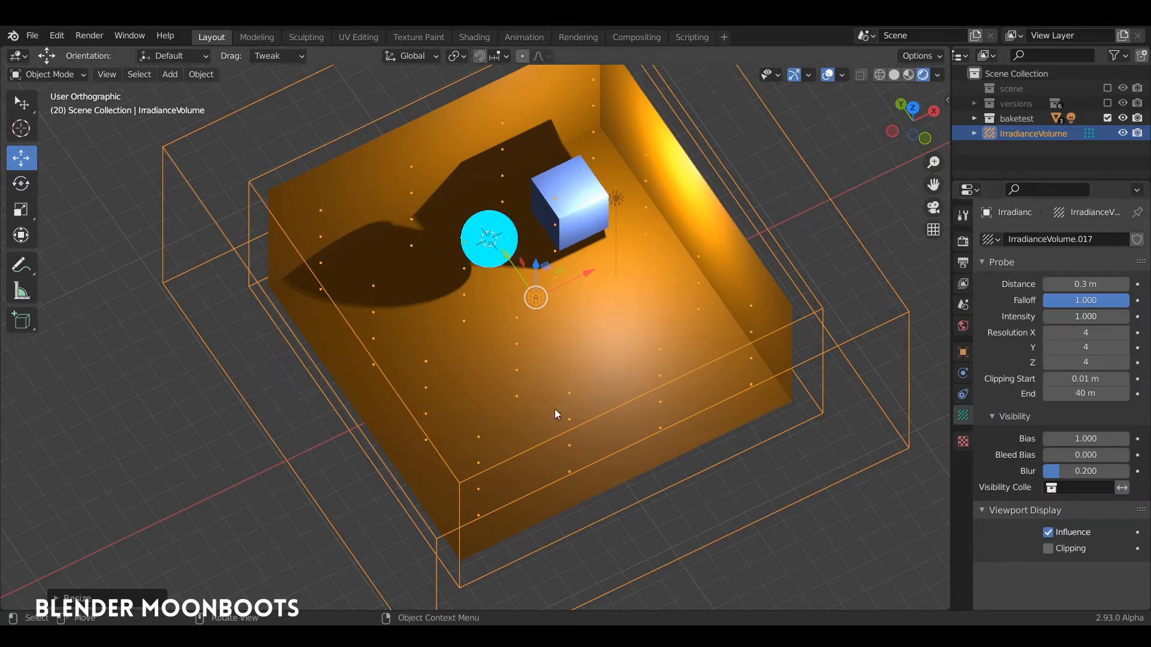
middle_click_drag(555, 409, 588, 348)
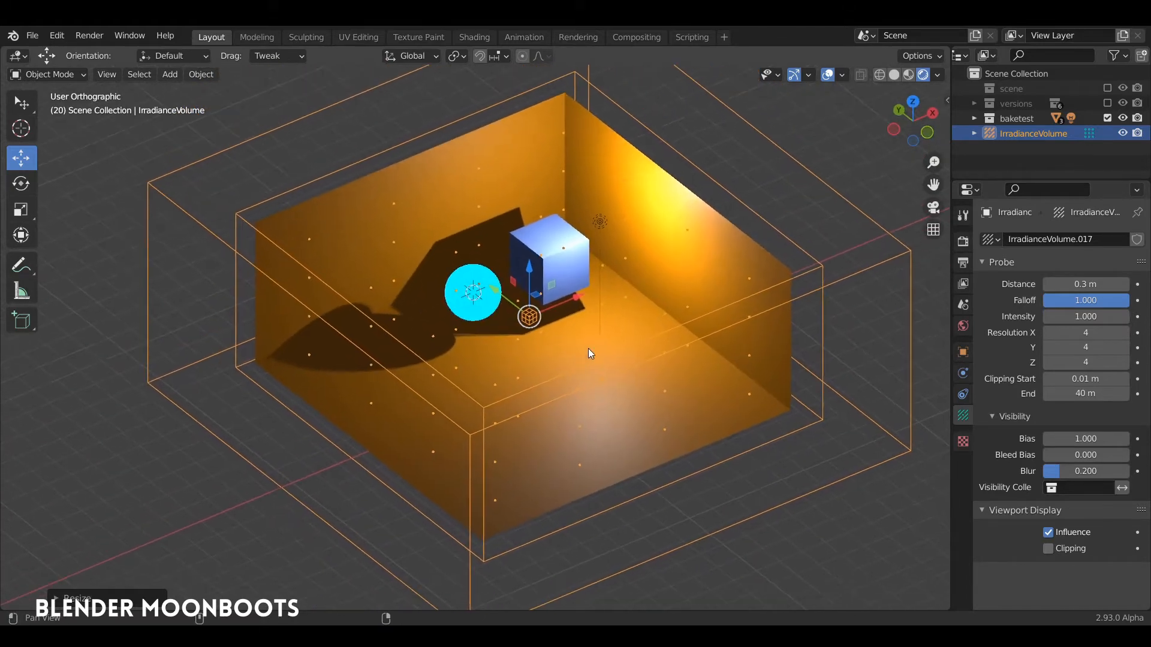
- Bake the scene's indirect lighting and inspect the light bounced around the sphere and cube
left_click(961, 241)
left_click(1055, 481)
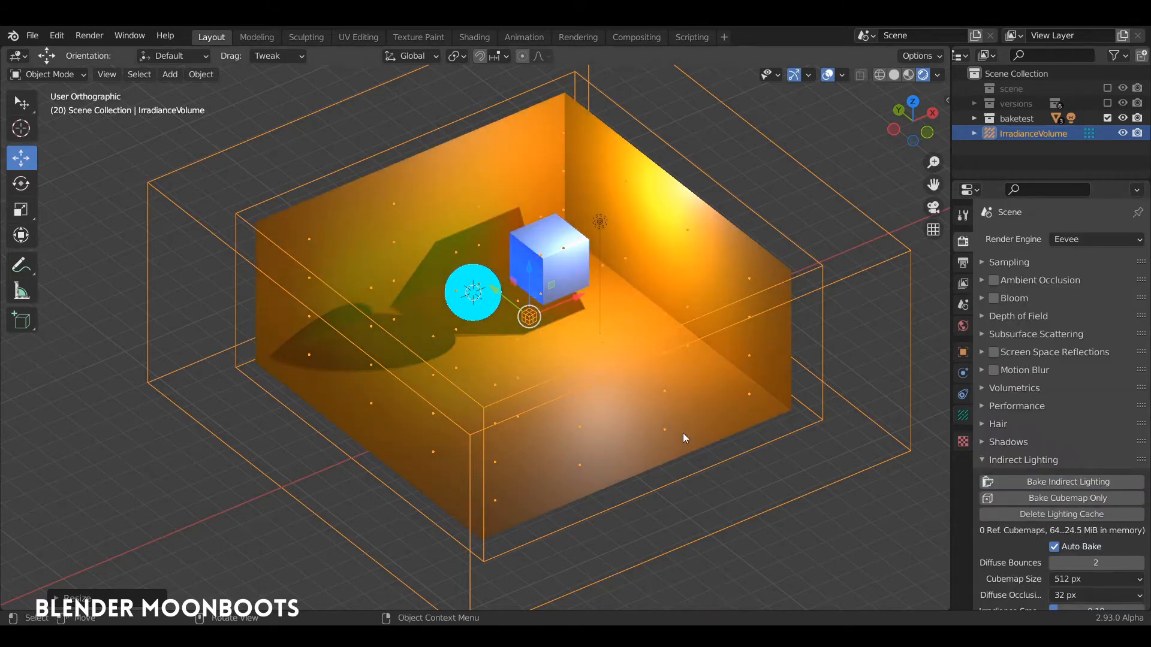
left_click_drag(651, 352, 631, 300, "alt")
mouse_move(624, 290)
middle_mouse_down()
mouse_move(649, 290)
mouse_move(631, 299)
mouse_move(631, 282)
middle_mouse_up()
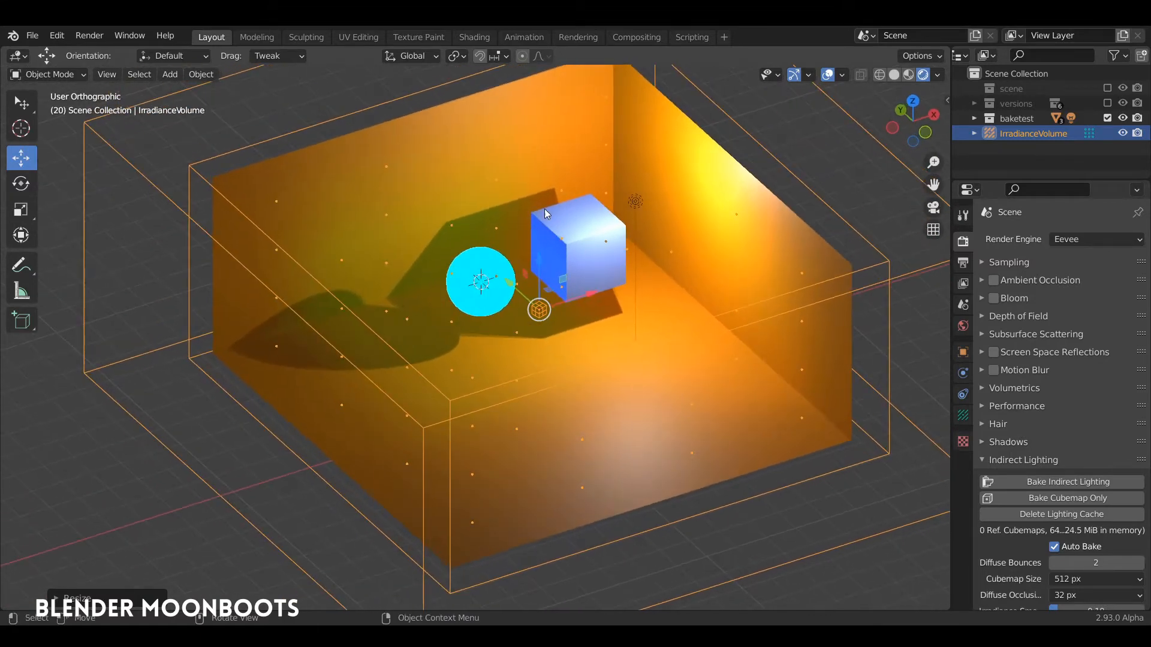
middle_click_drag(572, 265, 580, 265)
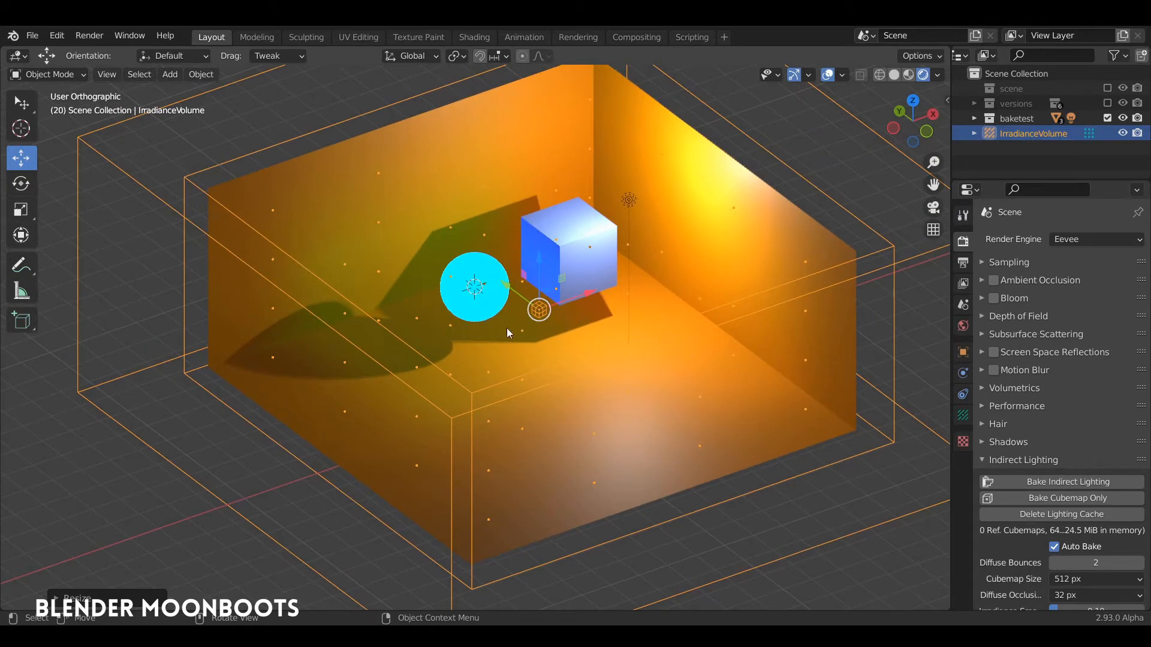
middle_click_drag(498, 315, 445, 235)
- Delete the irradiance volume that encloses the room
left_click(490, 259)
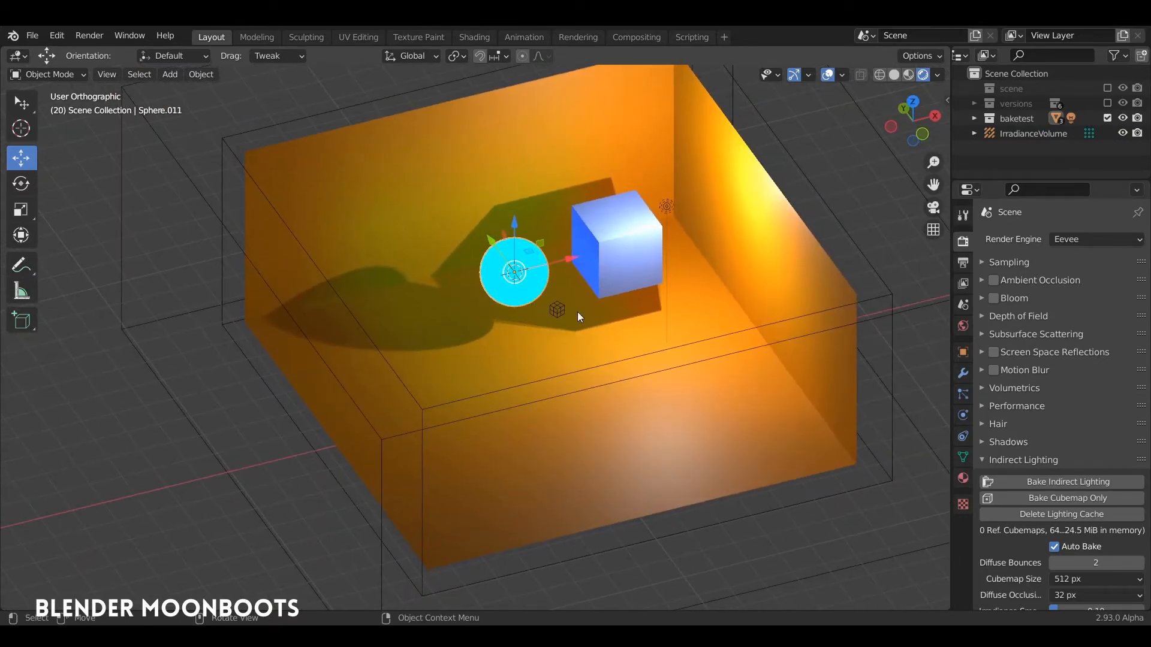
middle_click_drag(554, 261, 591, 265)
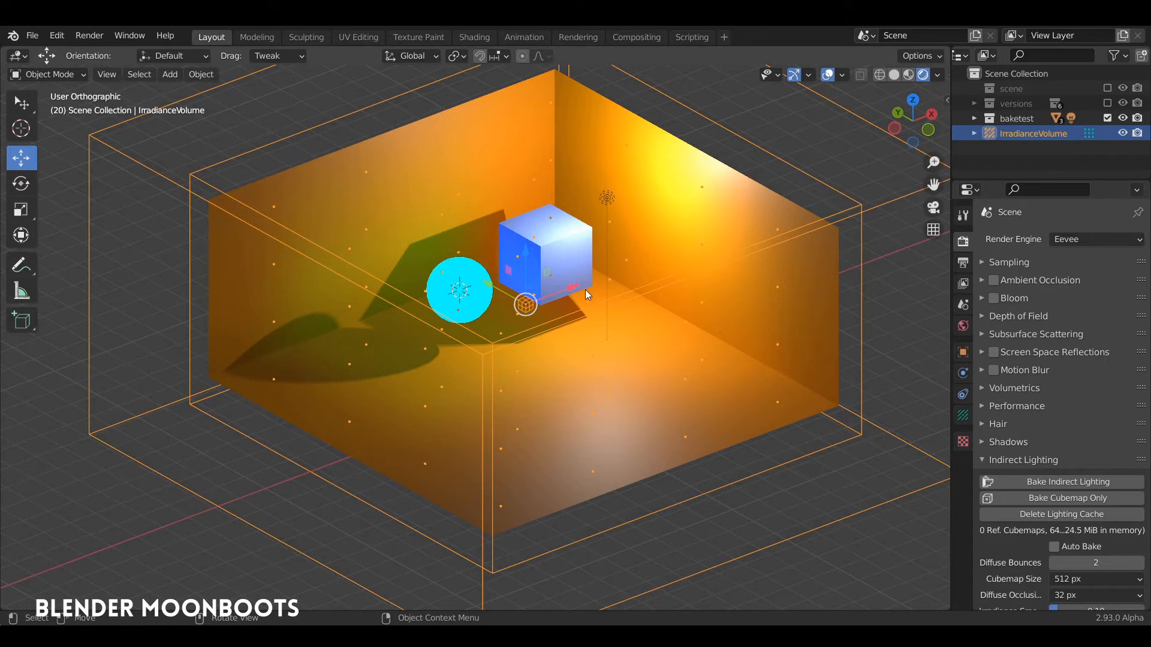
key("x")
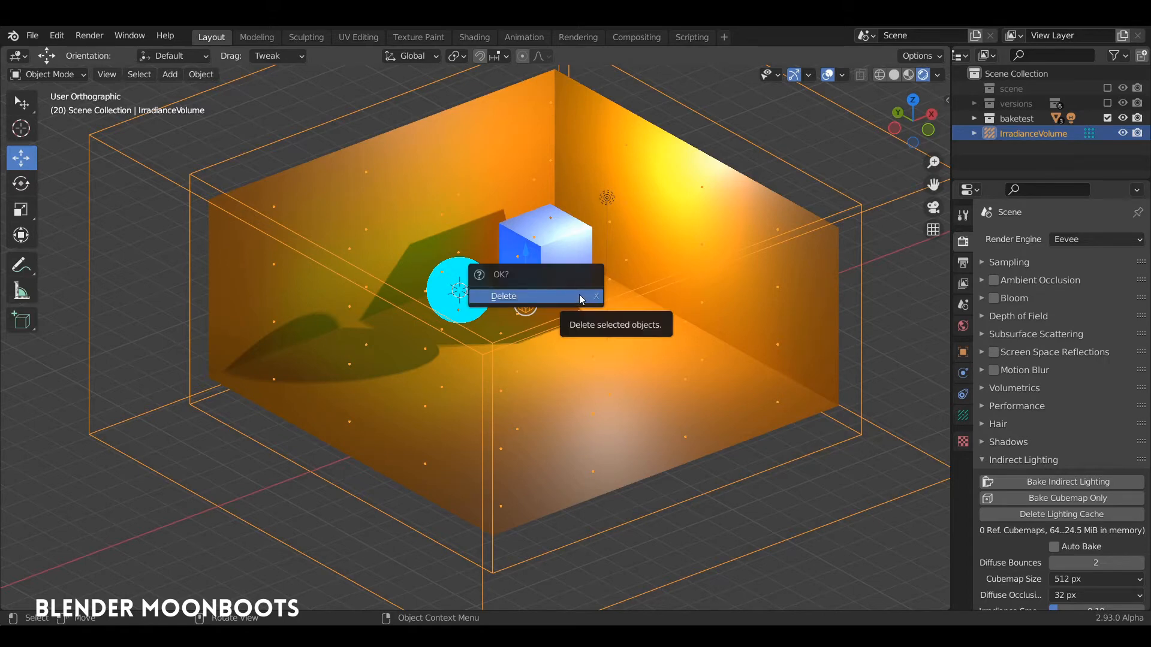
left_click(580, 295)
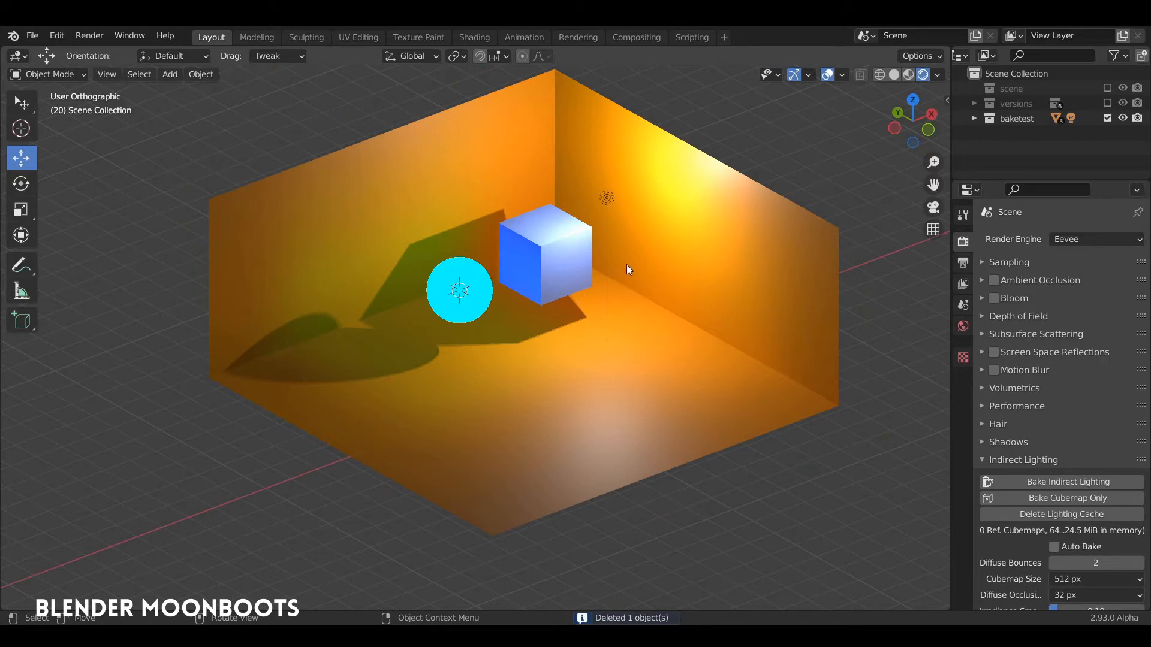
- Try moving the point light and cyan sphere together out of the room along X, and undo the move
left_click(606, 201)
left_click(481, 278)
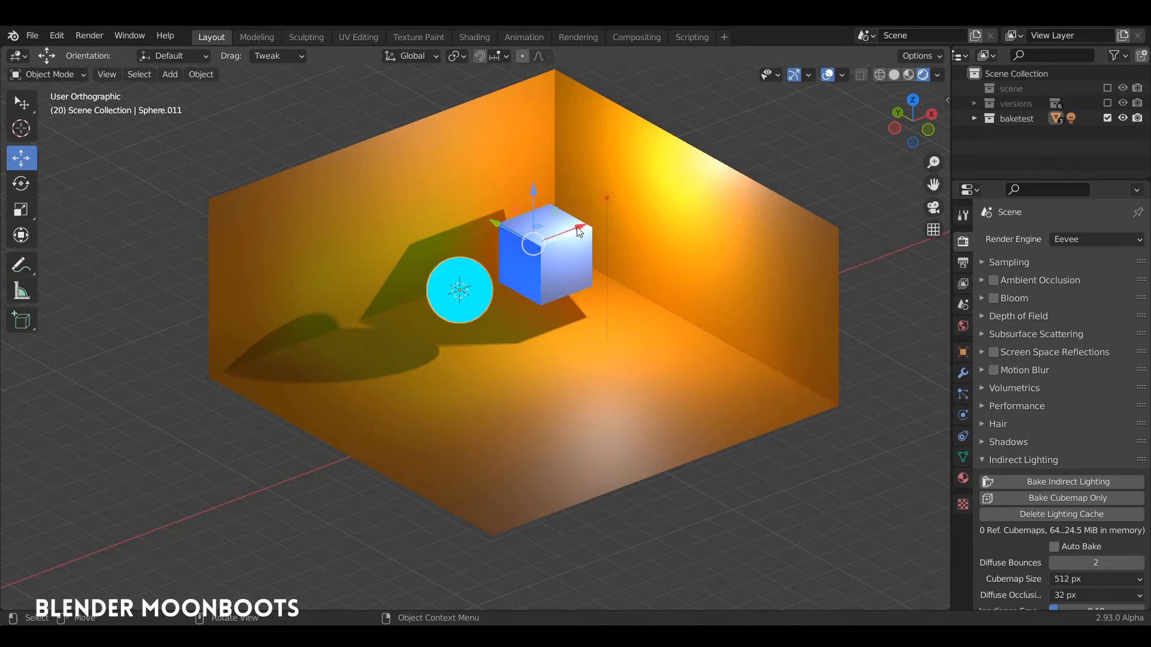
left_click_drag(579, 227, 136, 373)
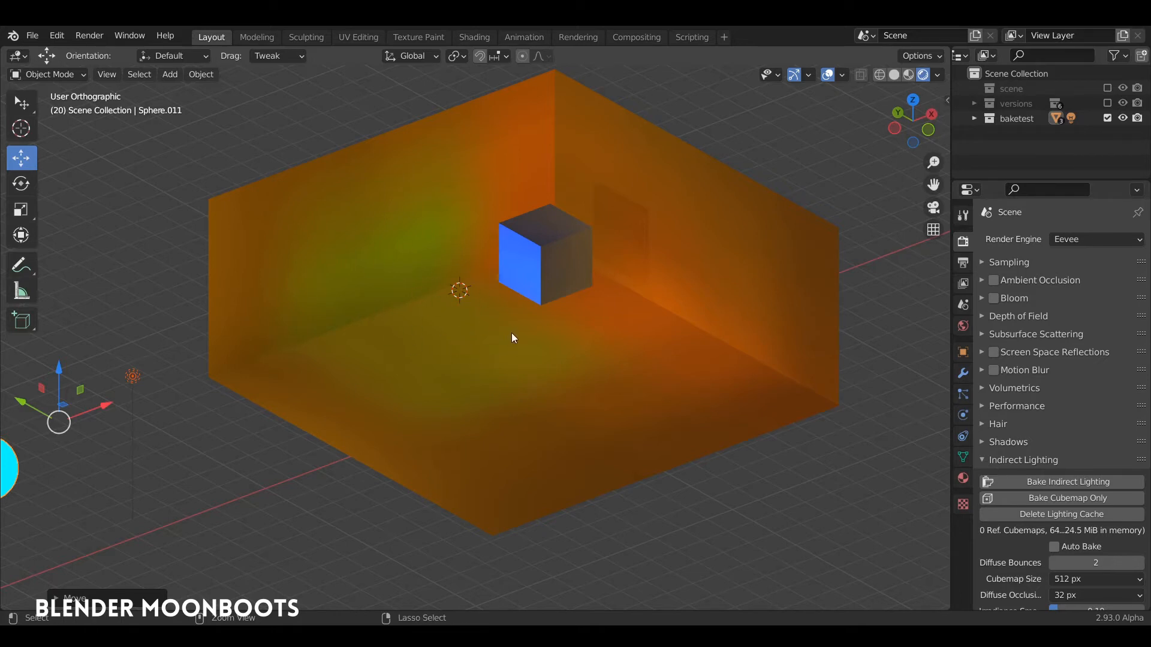
key("ctrl+z")
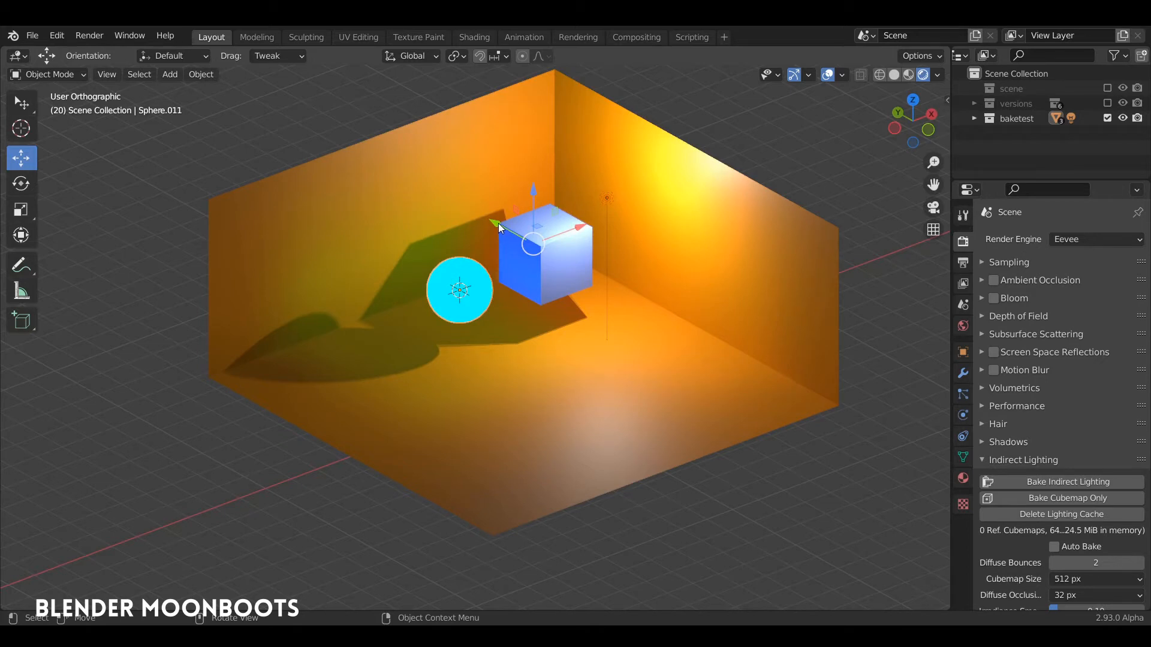
- Duplicate the point light and cyan sphere about 5.88 m along negative Y, and select the copies individually
key("shift+d")
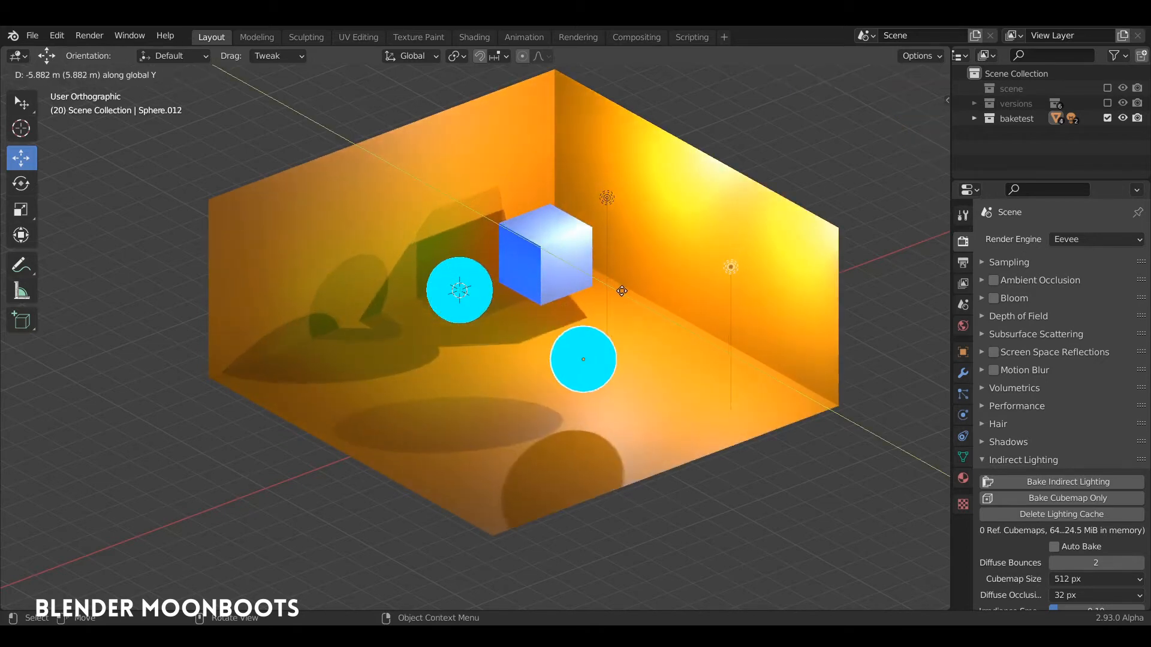
left_click(620, 293)
left_click(731, 267)
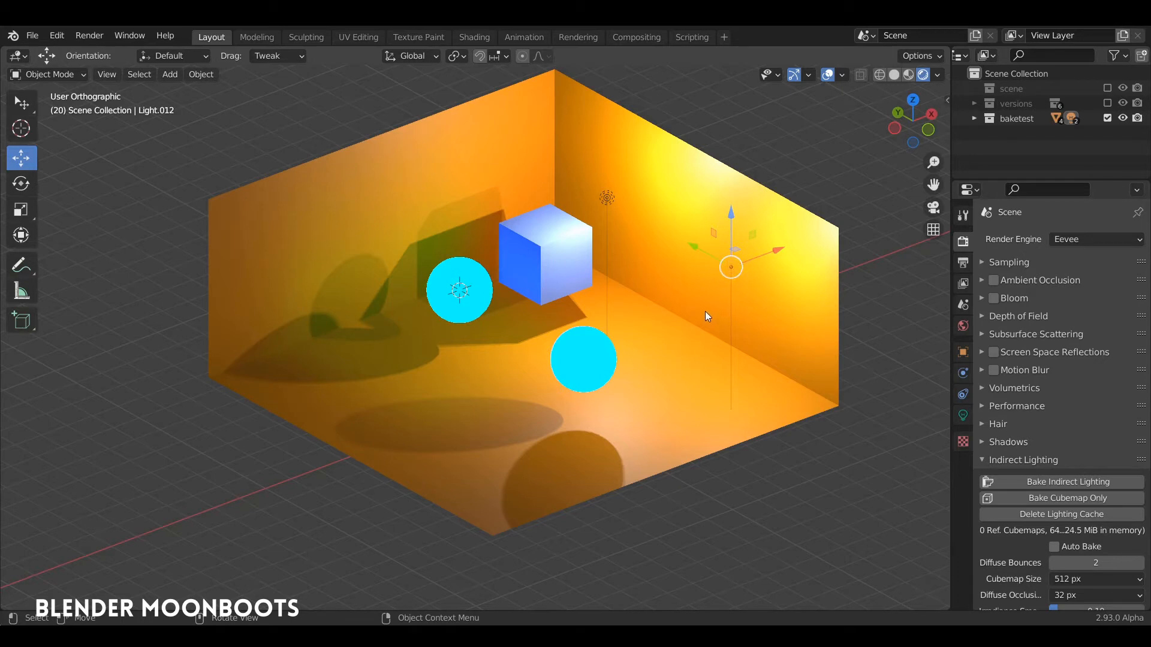
left_click(597, 361)
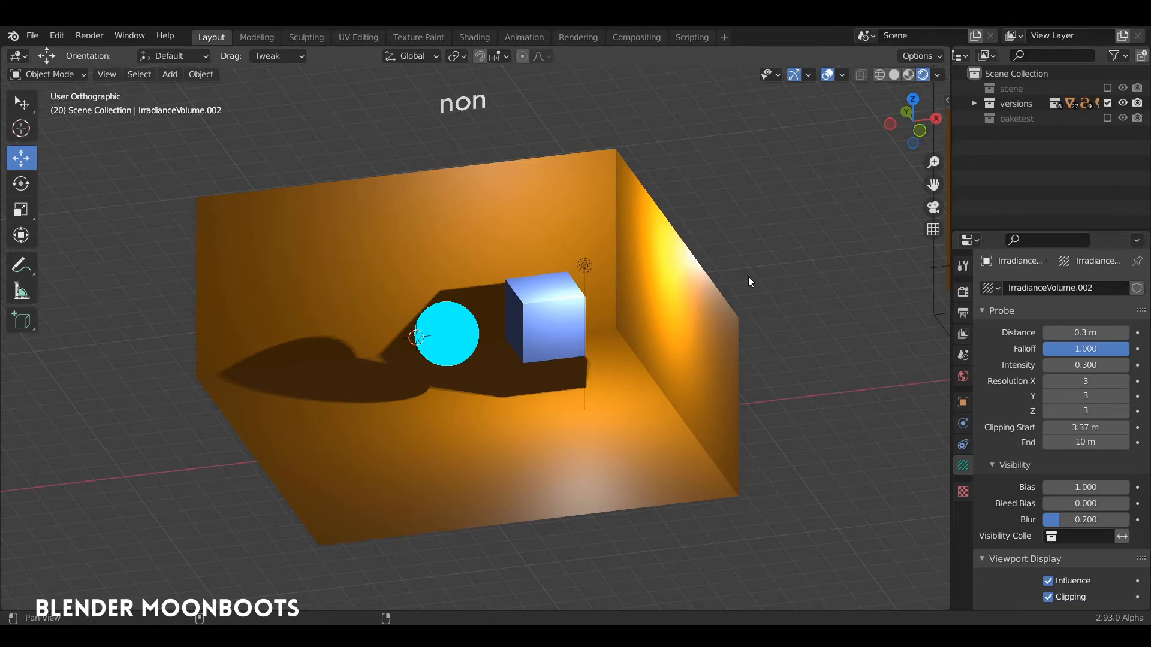
- Compare the rooms labelled 'non', 'basique' and 'taille de l'irradiance volume', and examine the extent of the last room's irradiance volume
middle_click_drag(748, 279, 255, 354, "shift")
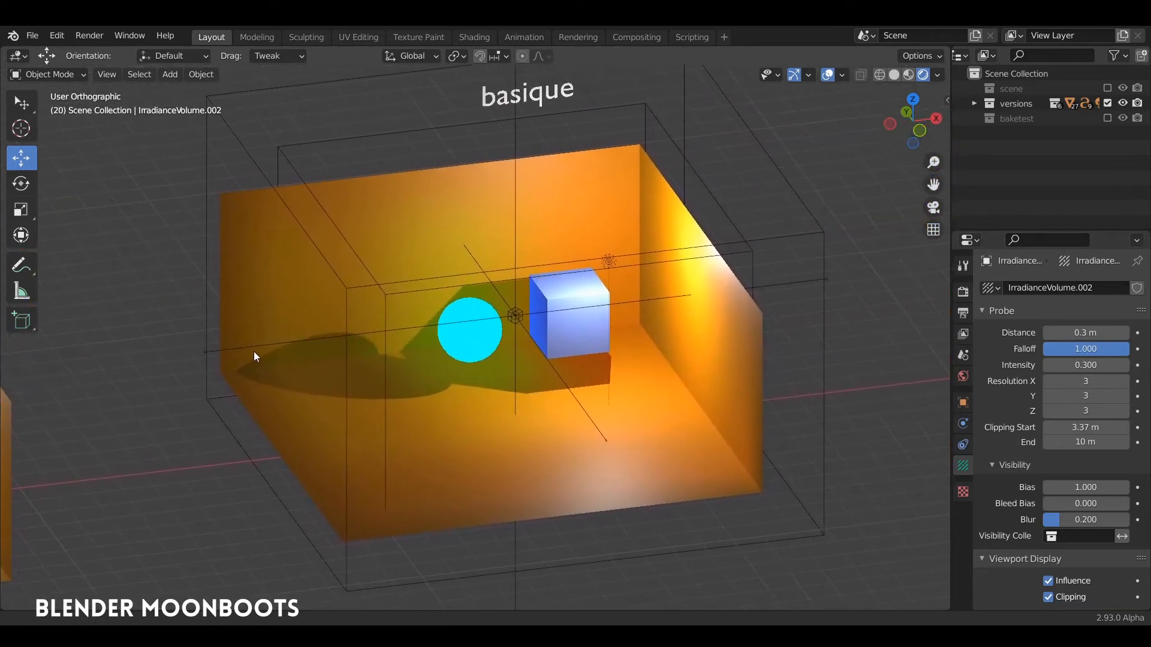
middle_click_drag(524, 320, 246, 357, "shift")
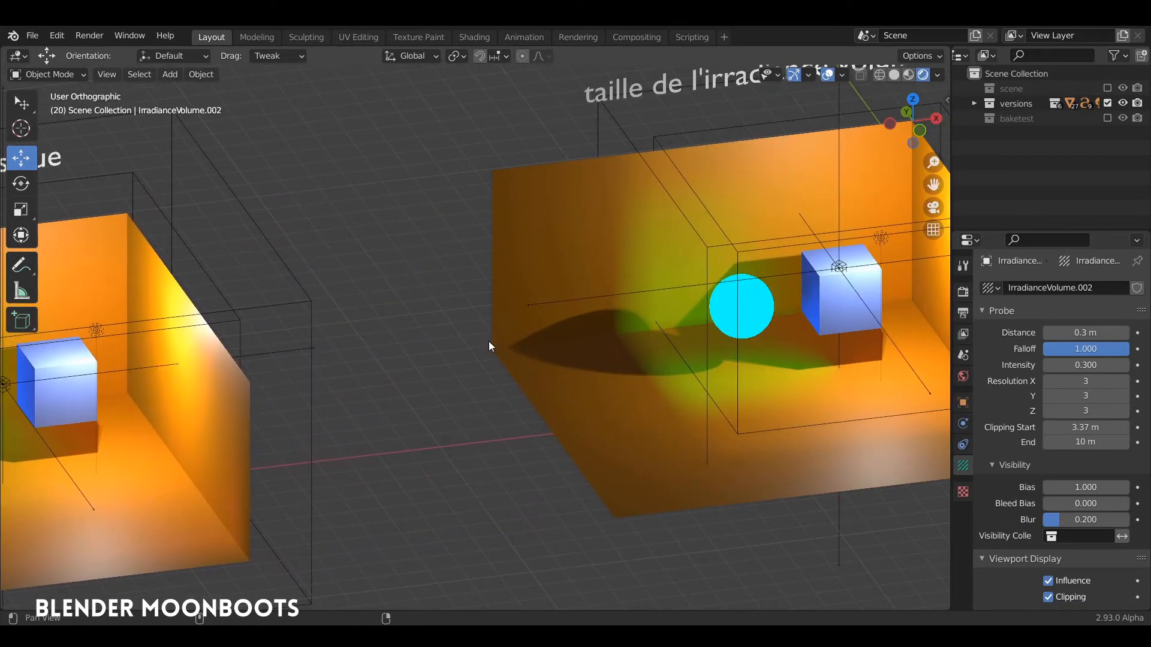
middle_click_drag(489, 346, 362, 250, "shift")
left_click(323, 177)
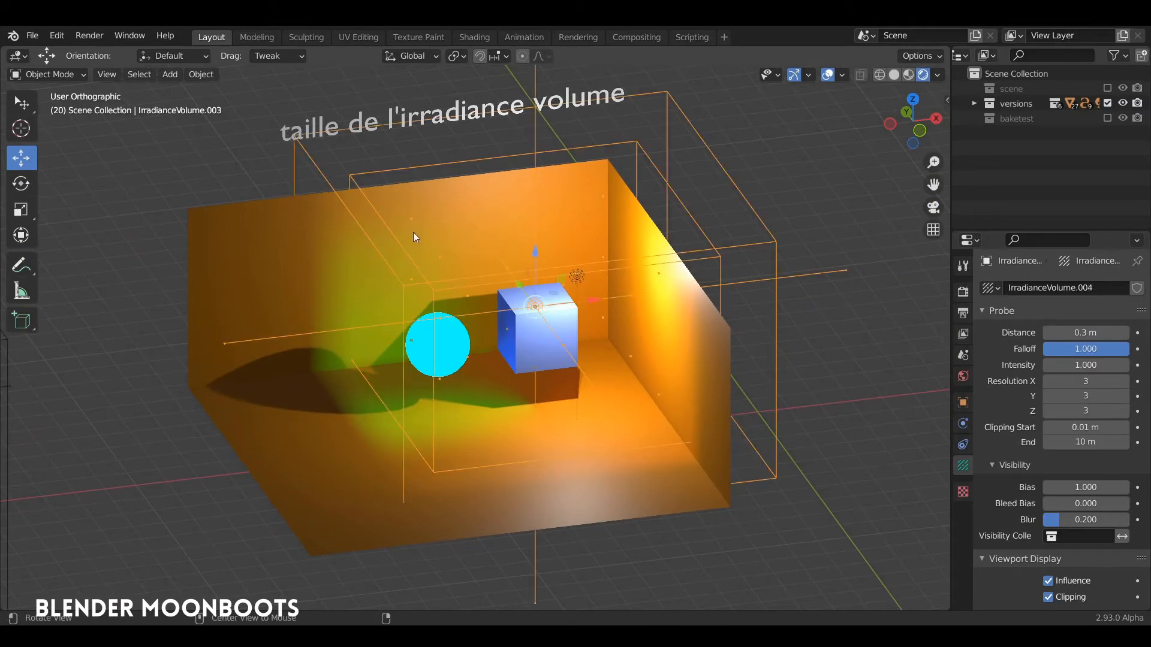
left_click_drag(413, 232, 416, 234, "alt")
left_click_drag(439, 289, 493, 277, "alt+shift")
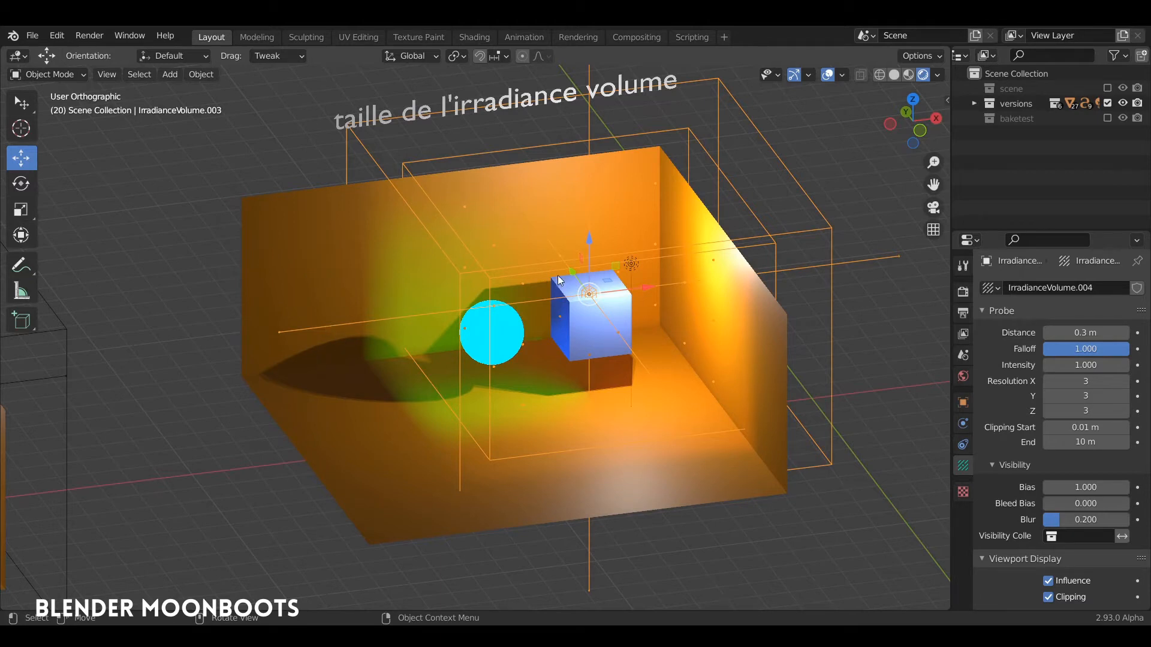
- Try moving the point light along X past the cyan sphere in the 'taille de l'irradiance volume' room, and undo the move
left_click(632, 263)
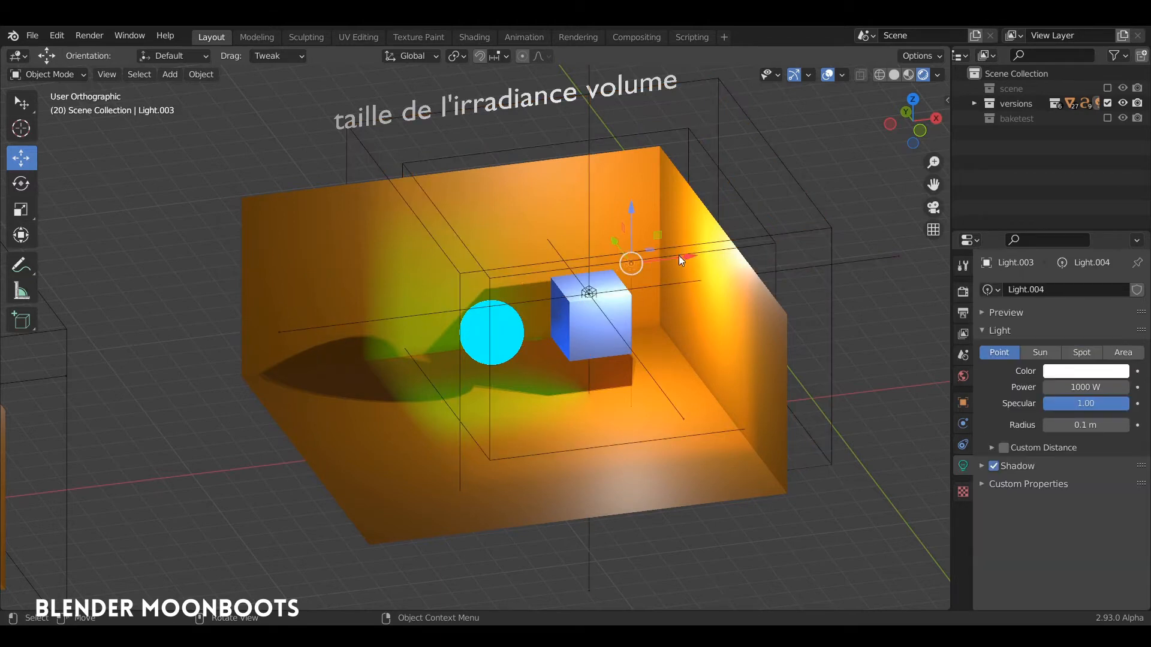
mouse_move(679, 256)
left_mouse_down()
mouse_move(421, 319)
mouse_move(492, 309)
mouse_move(464, 312)
left_mouse_up()
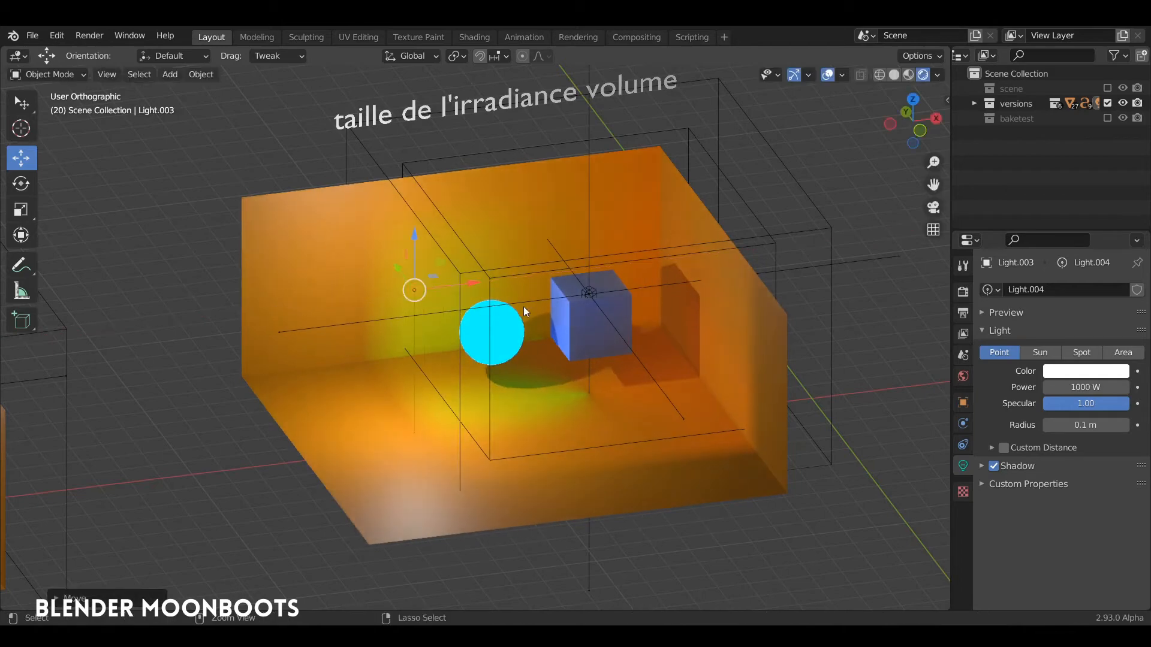
key("ctrl+z")
- Toggle the clipping display of the irradiance volume in the 'clipping start' room off and on again
left_click(459, 272)
middle_click_drag(457, 290, 153, 344, "shift")
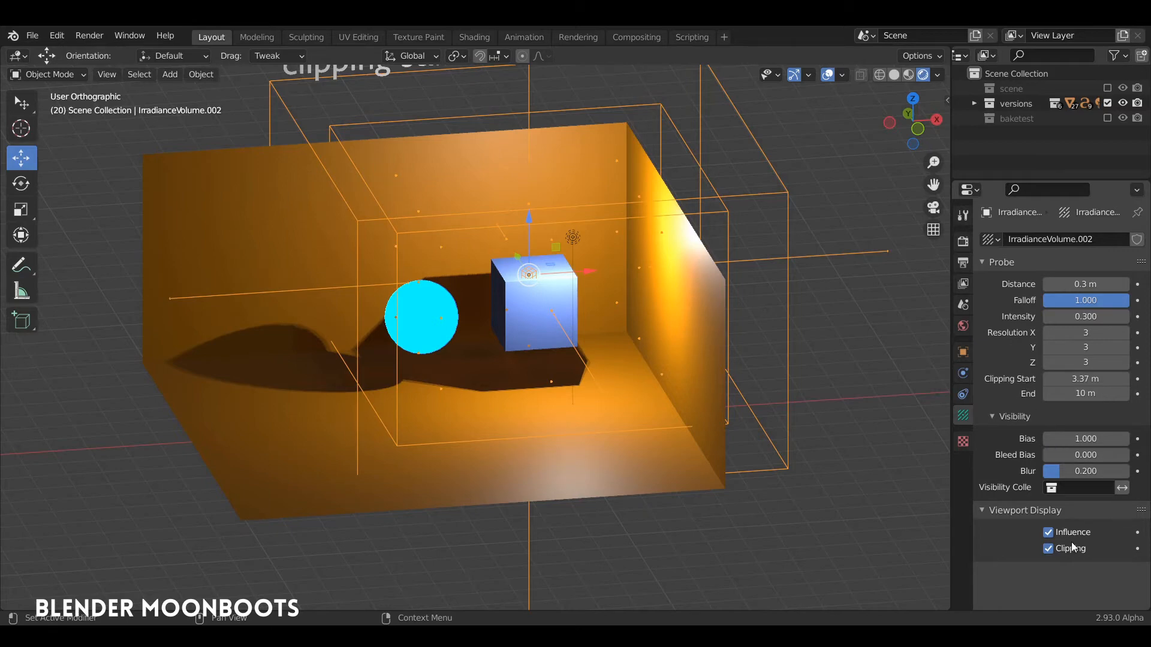
middle_click_drag(668, 374, 521, 383)
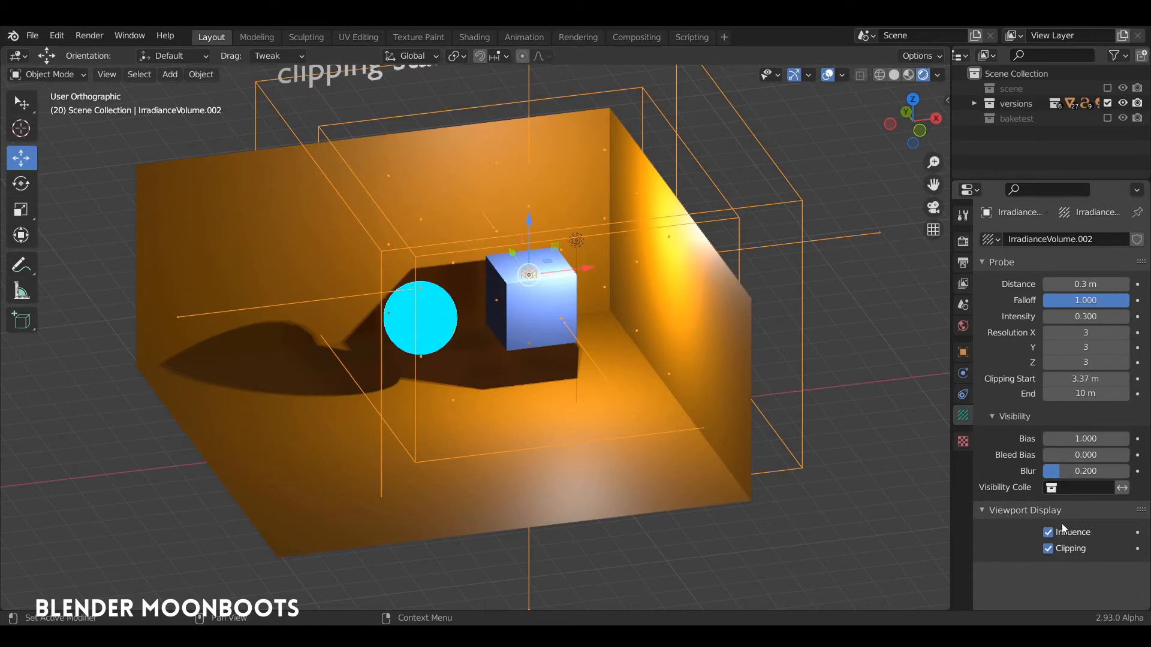
left_click(1049, 549)
left_click(1048, 549)
- Examine the sample points of the 'clipping start' room's irradiance volume from several angles against its clipping start setting
middle_click_drag(605, 317, 570, 342)
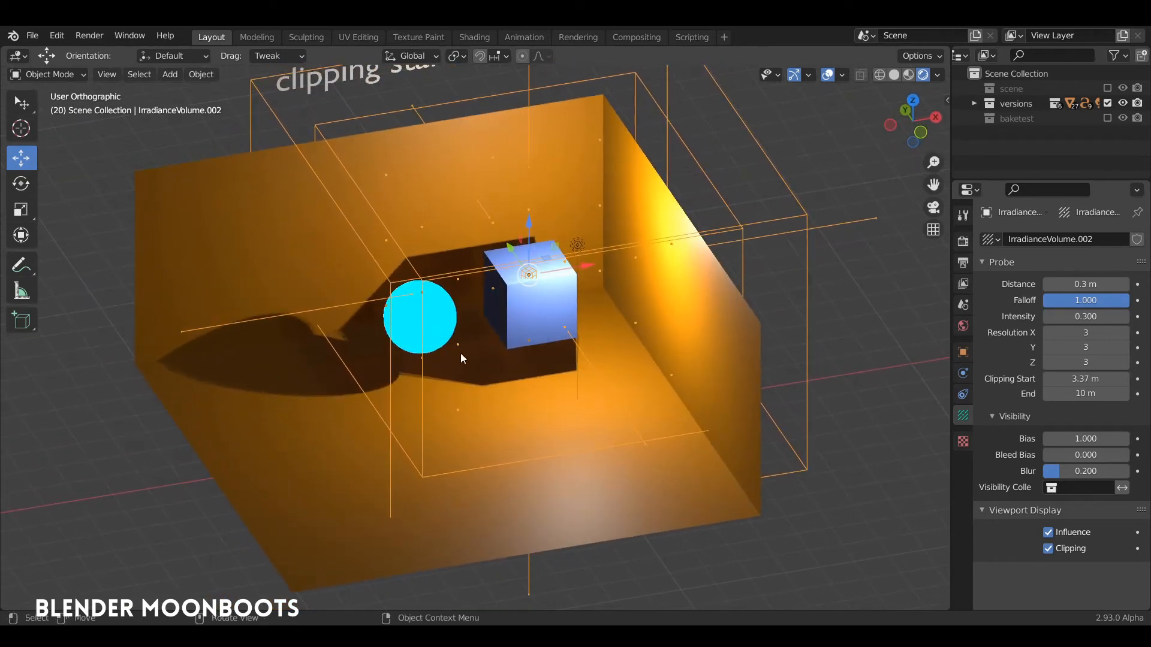
middle_click_drag(461, 354, 569, 311)
middle_click_drag(530, 279, 535, 239)
middle_click_drag(472, 297, 510, 286)
middle_click_drag(585, 318, 587, 330)
middle_click_drag(552, 293, 520, 356)
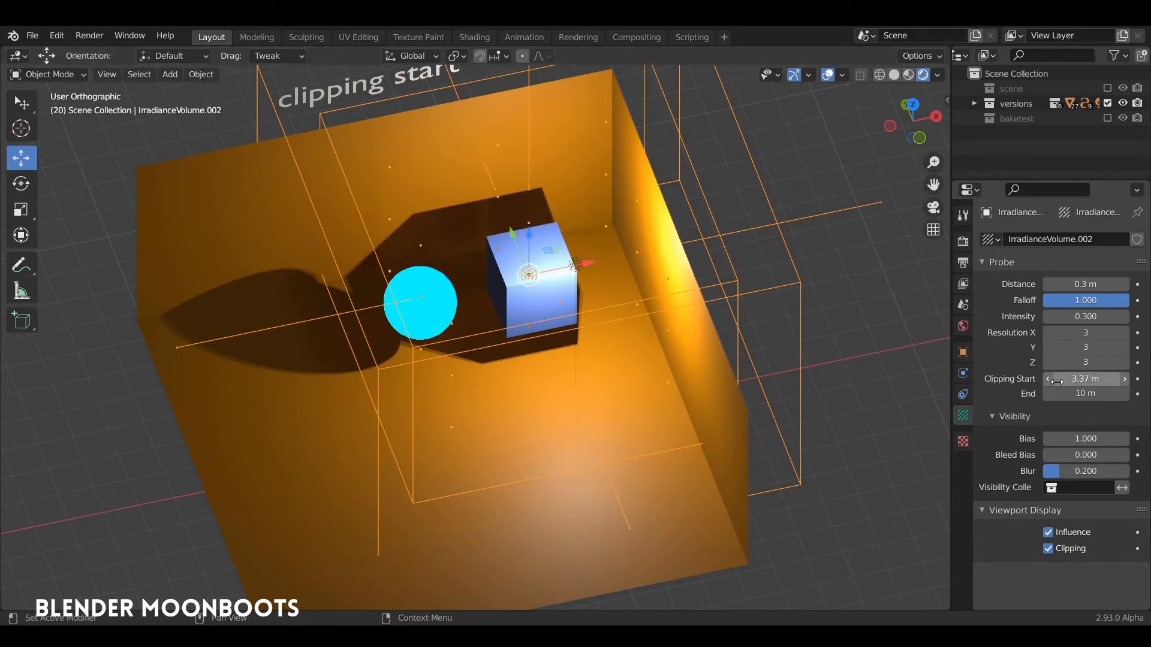
middle_click_drag(563, 299, 691, 314)
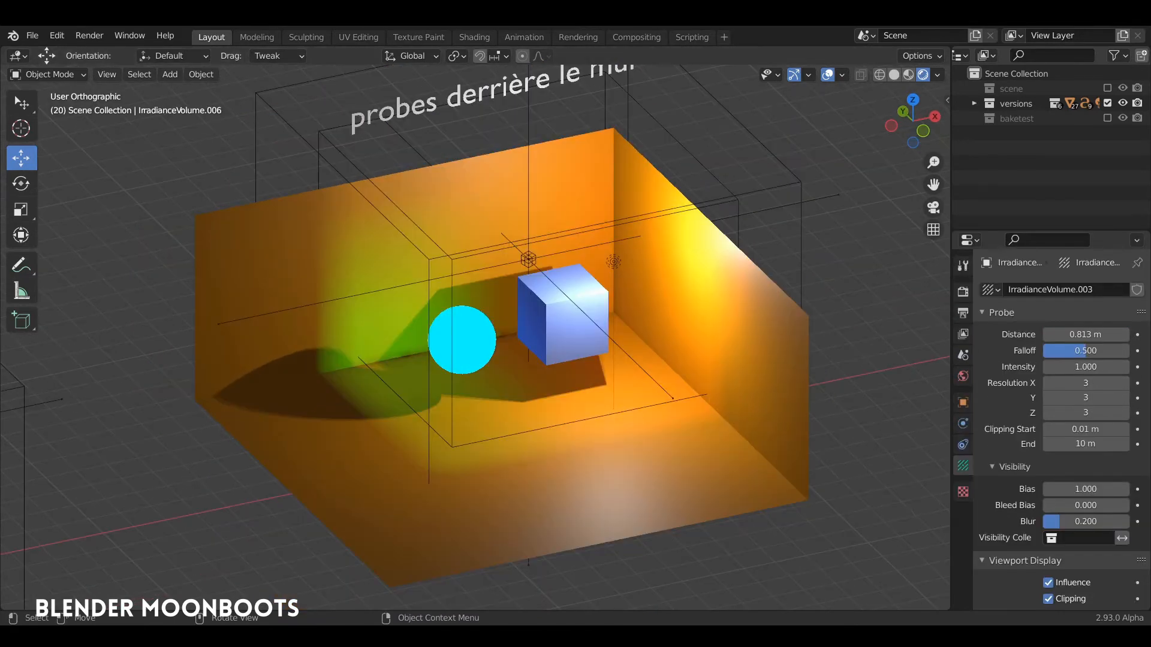
- Select the irradiance volume in the 'probes derrière le mur' room and examine its sample points from behind the wall
left_click(450, 272)
middle_click_drag(456, 272, 430, 365)
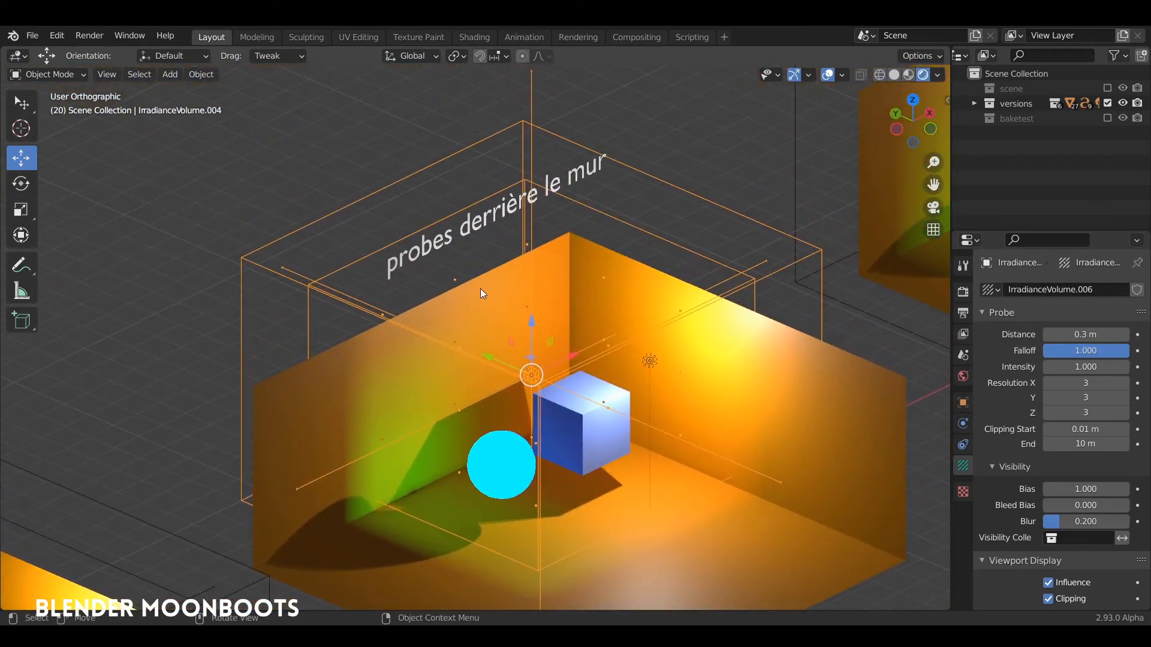
middle_click_drag(480, 289, 458, 355)
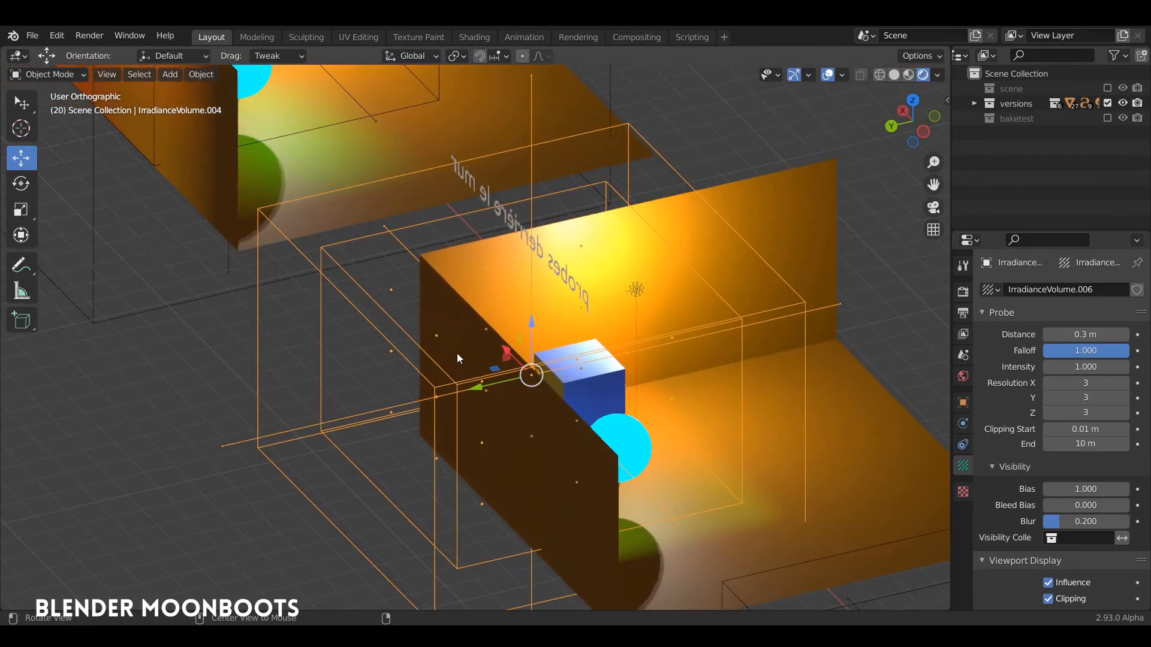
left_click_drag(536, 388, 355, 289, "alt")
scroll(567, 419, "down", 3)
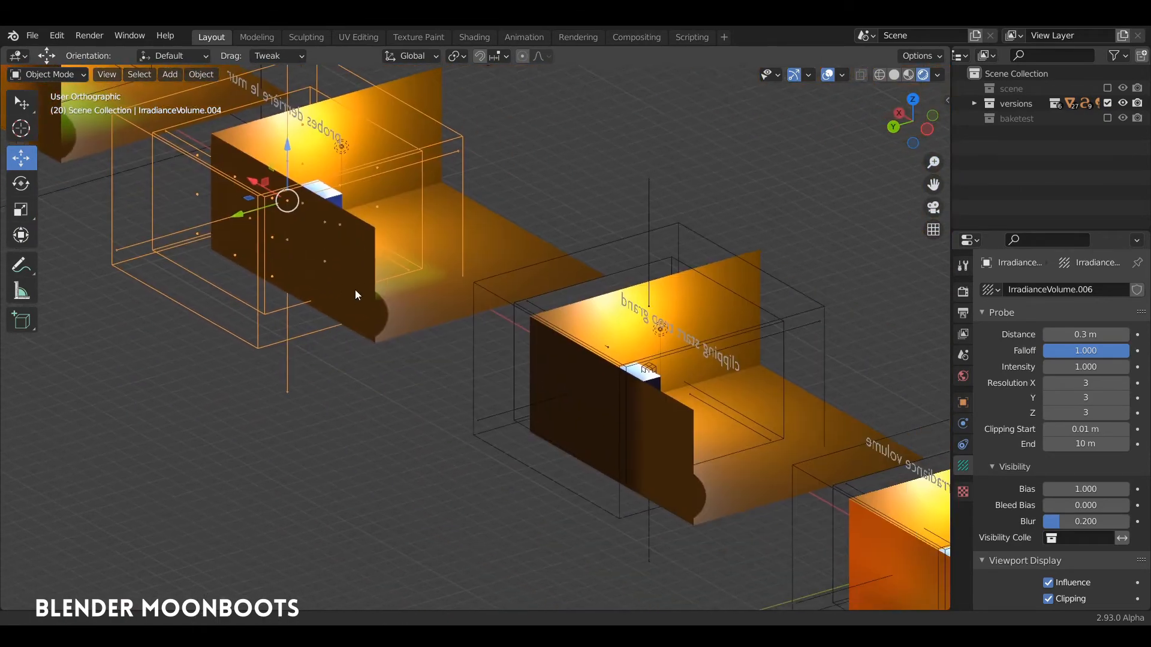
- Select the irradiance volume in the 'taille de l'irradiance volume' room and examine its sample points relative to the walls
middle_click_drag(515, 358, 241, 205, "shift")
left_click(561, 465)
middle_click_drag(561, 465, 640, 377)
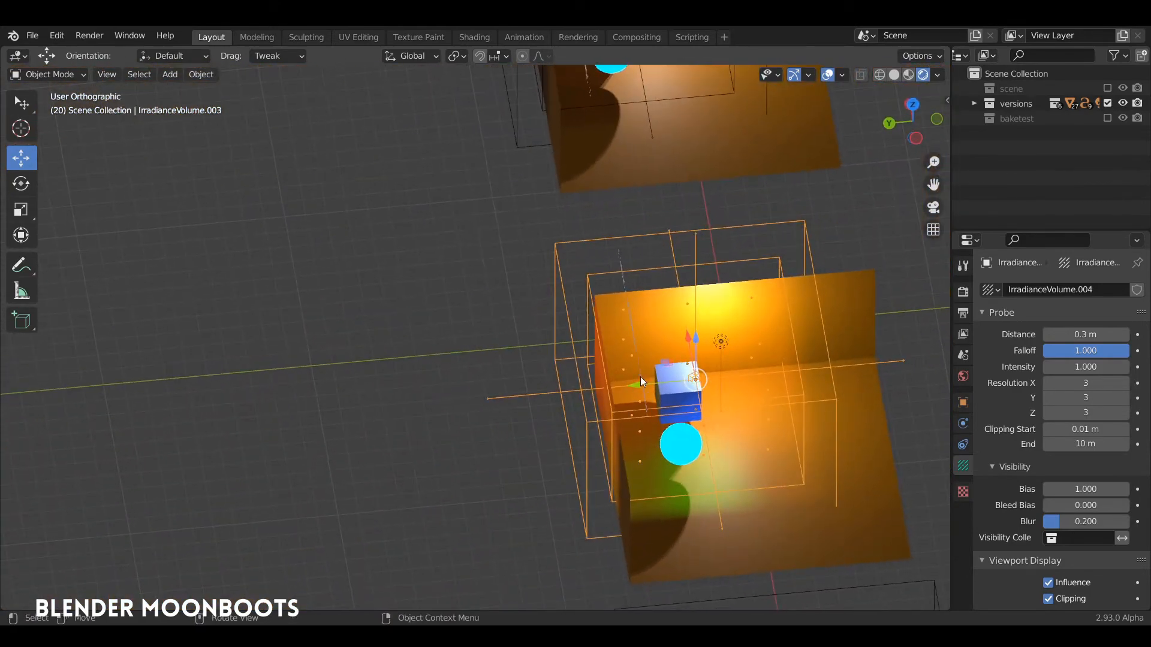
middle_click_drag(586, 387, 386, 329)
scroll(462, 296, "up", 3)
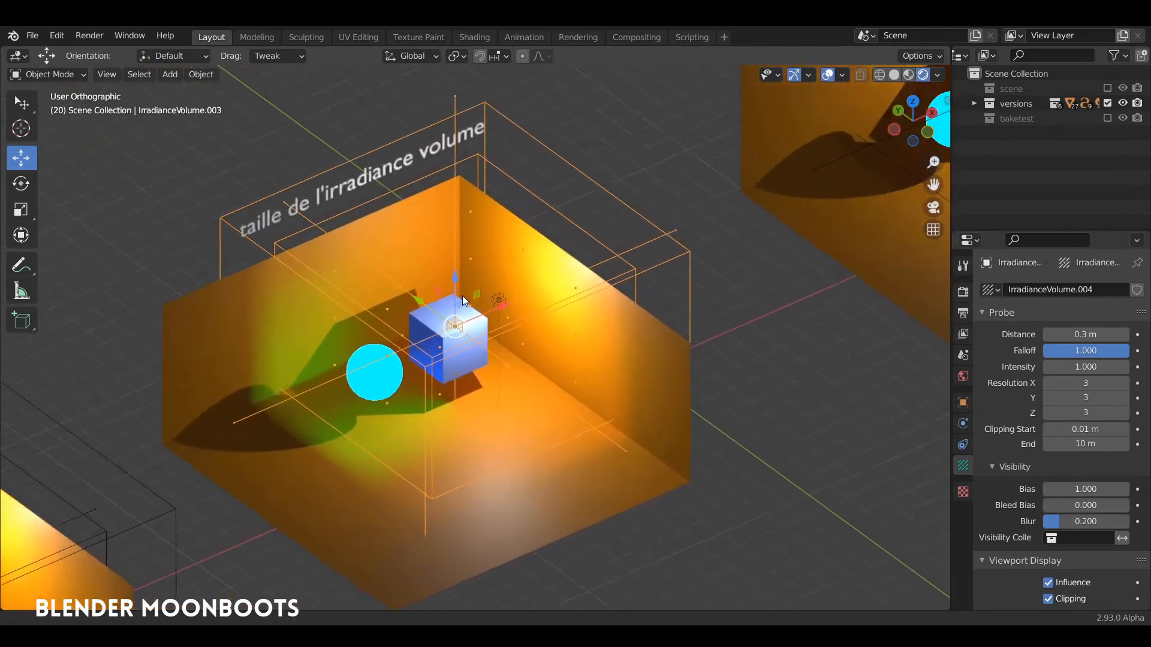
middle_click_drag(502, 295, 534, 279, "shift")
middle_click_drag(686, 259, 720, 216, "shift")
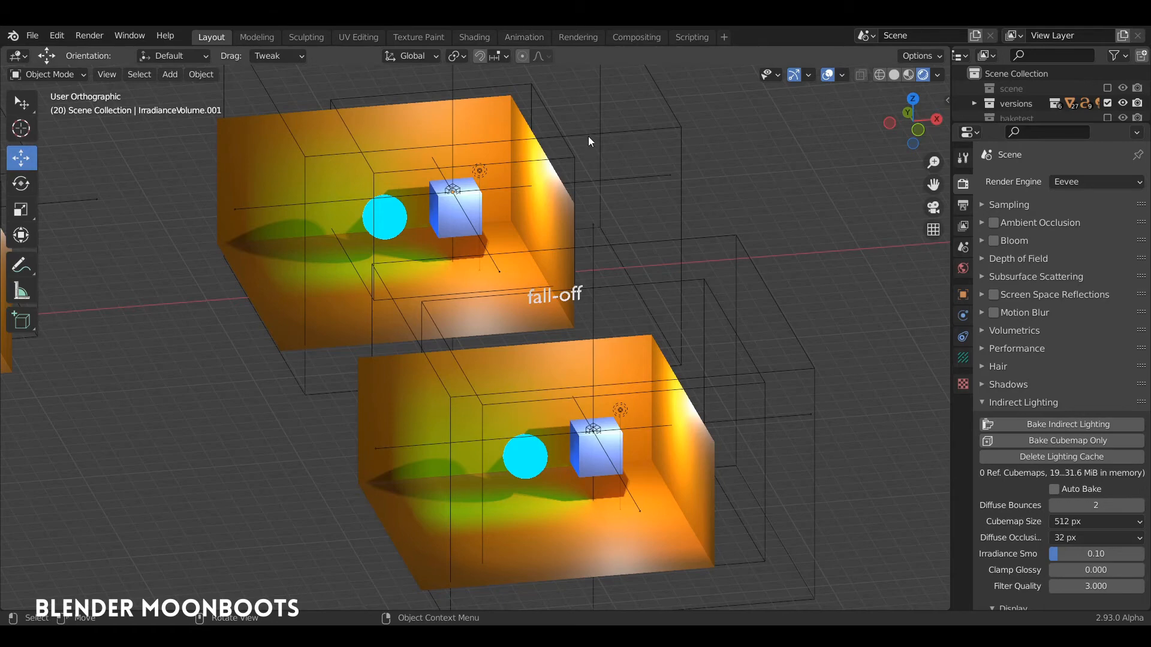
- View the probe settings of the irradiance volume in the farther 'fall-off' room and compare light fading in both fall-off rooms
left_click(583, 164)
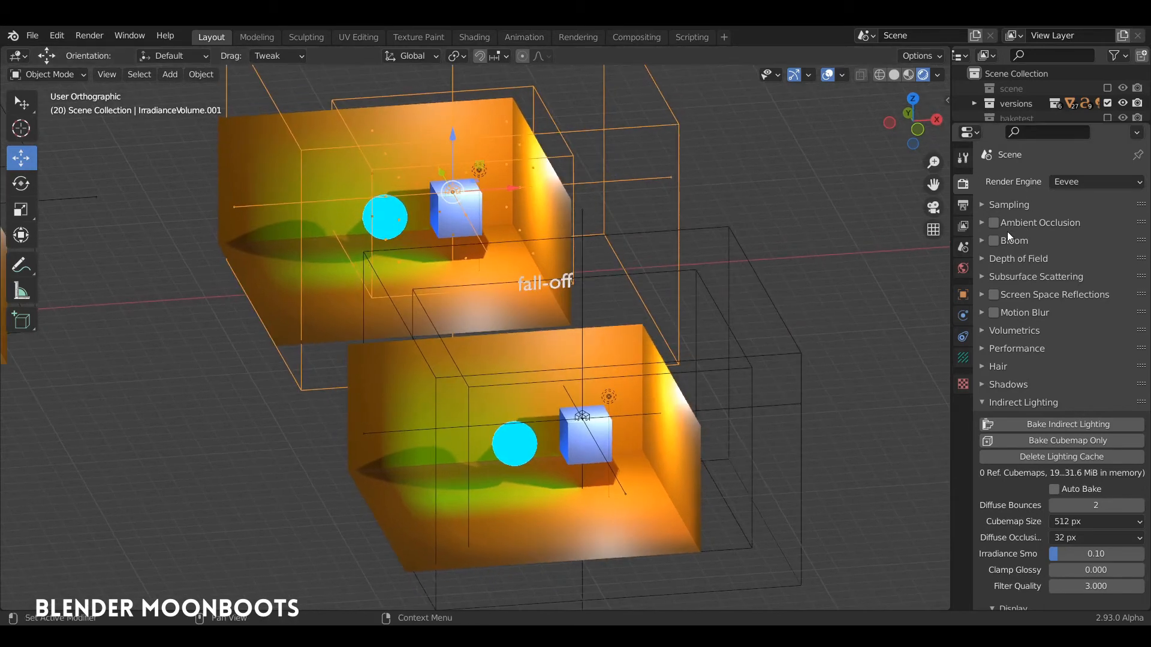
left_click(962, 357)
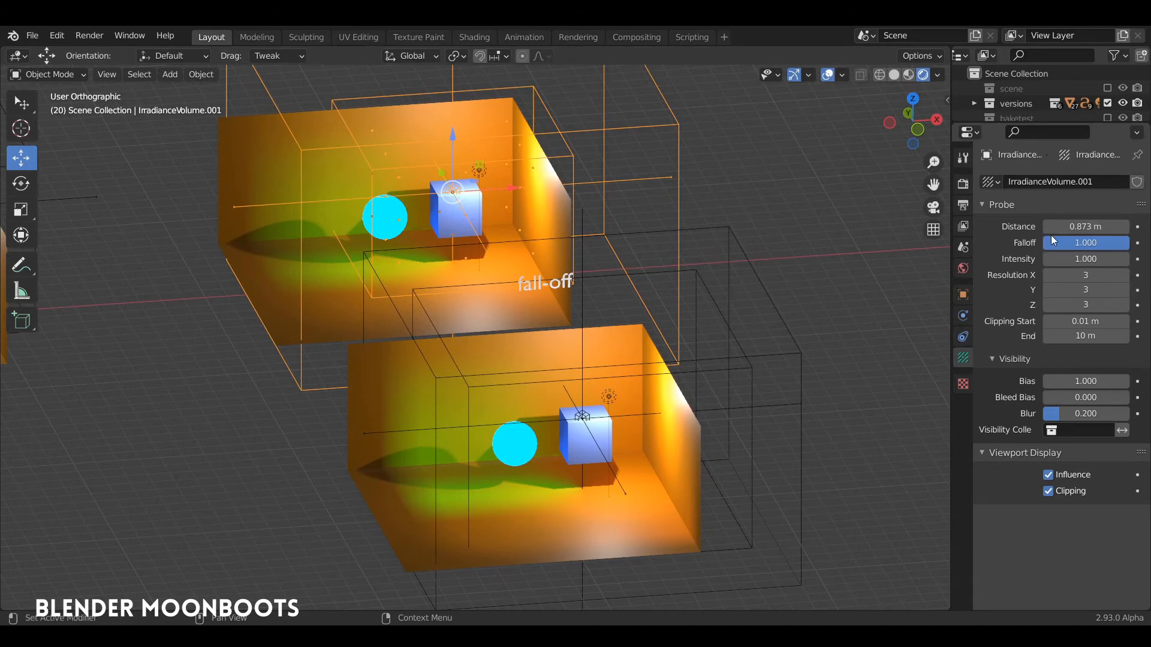
mouse_move(1091, 237)
left_mouse_down()
mouse_move(1070, 243)
mouse_move(1091, 249)
left_mouse_up()
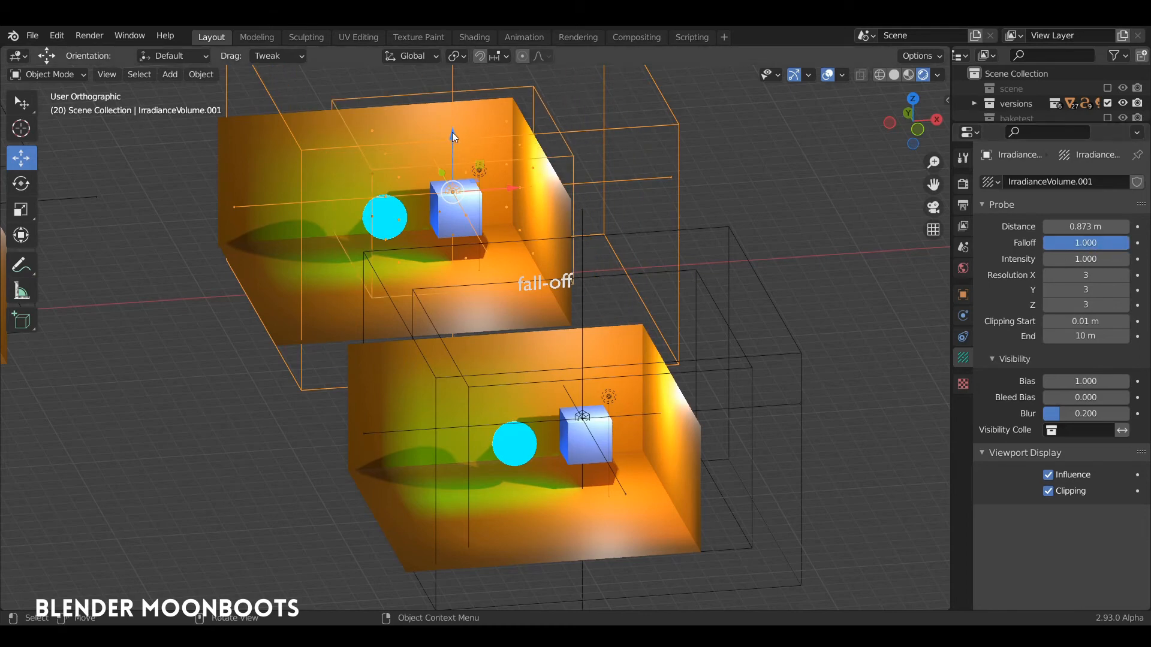
mouse_move(576, 192)
middle_mouse_down()
mouse_move(566, 184)
mouse_move(578, 204)
middle_mouse_up()
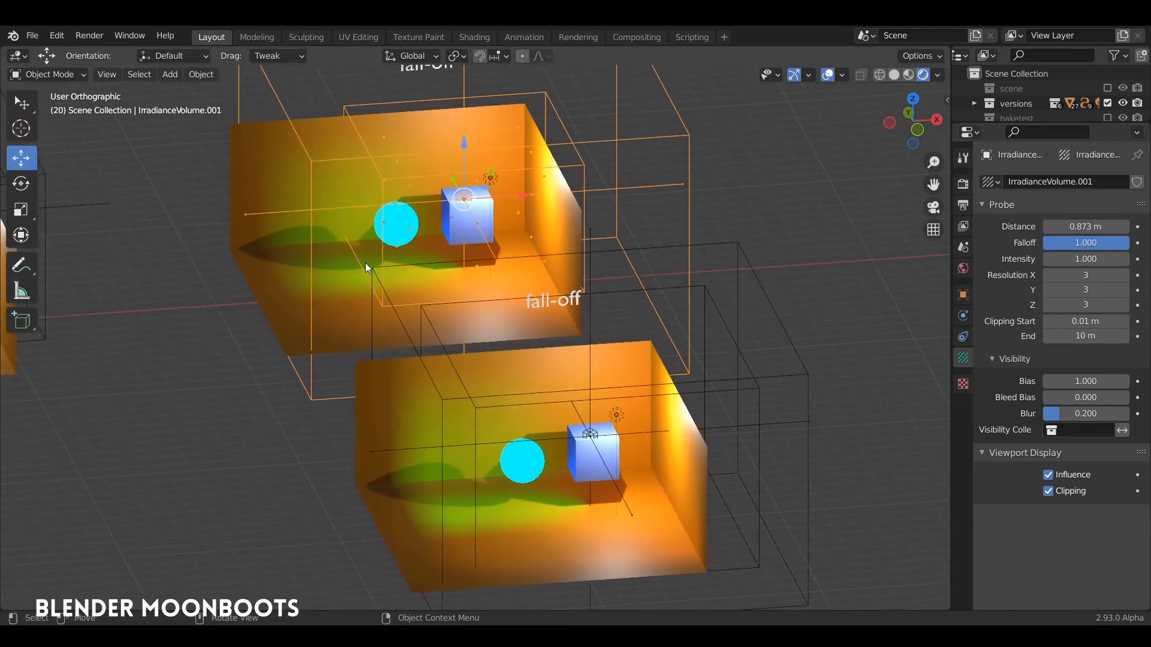
middle_click_drag(366, 263, 375, 258)
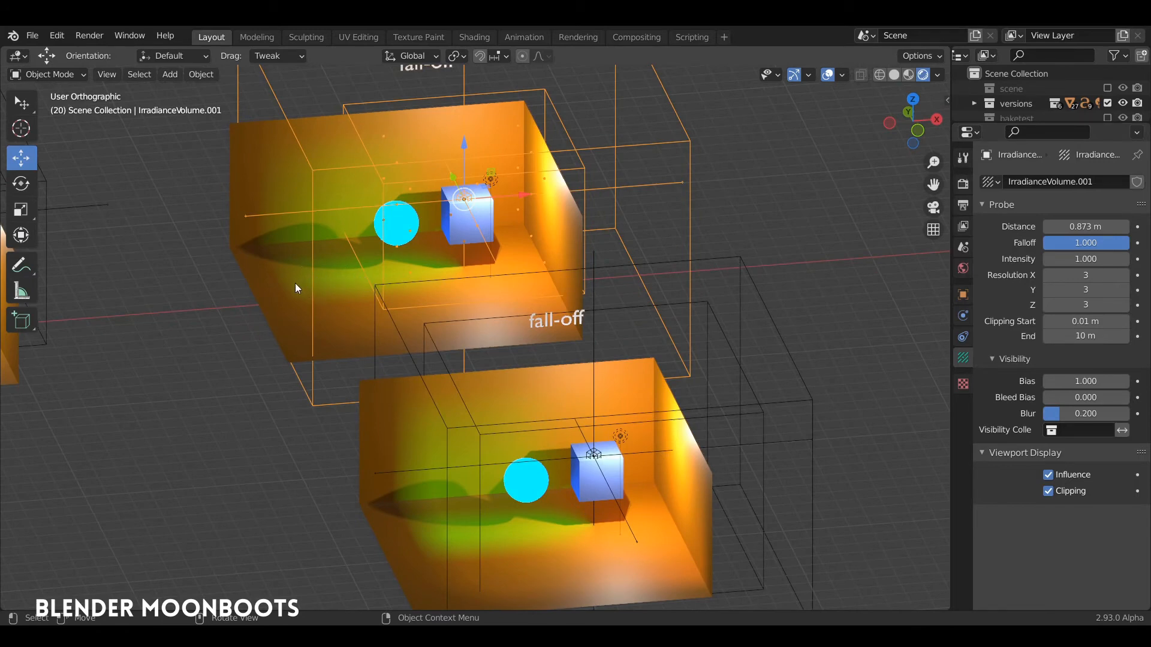
middle_click_drag(362, 275, 358, 270)
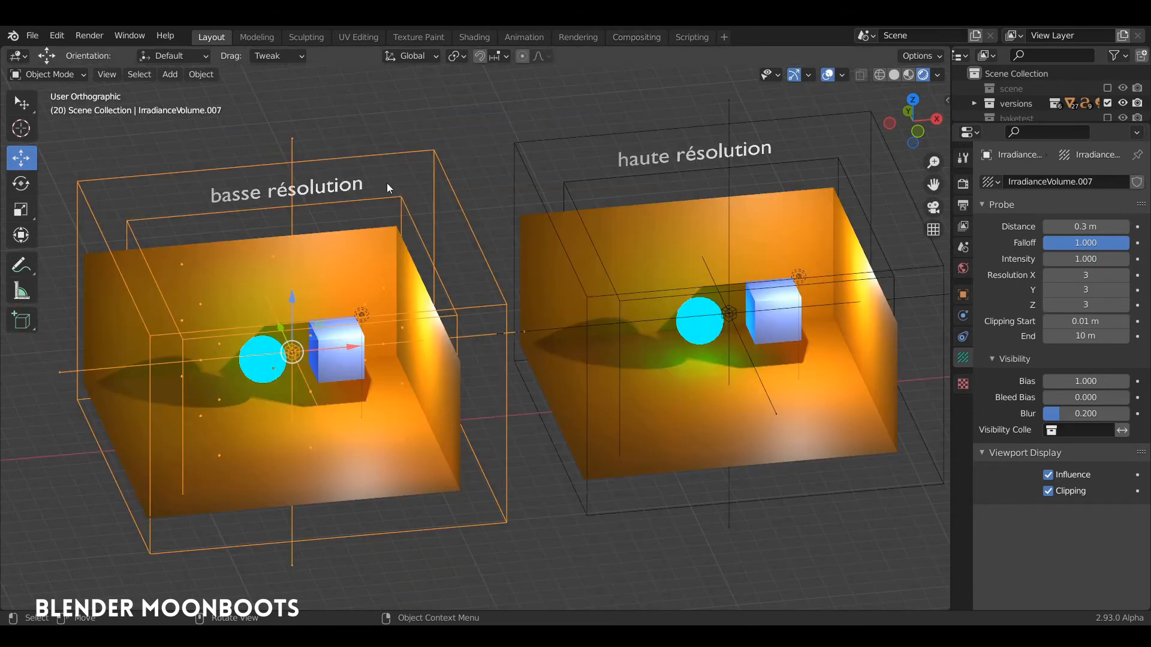
- Compare the probe settings of the 'basse résolution' and 'haute résolution' irradiance volumes, and clear the selection
middle_click_drag(394, 183, 378, 240)
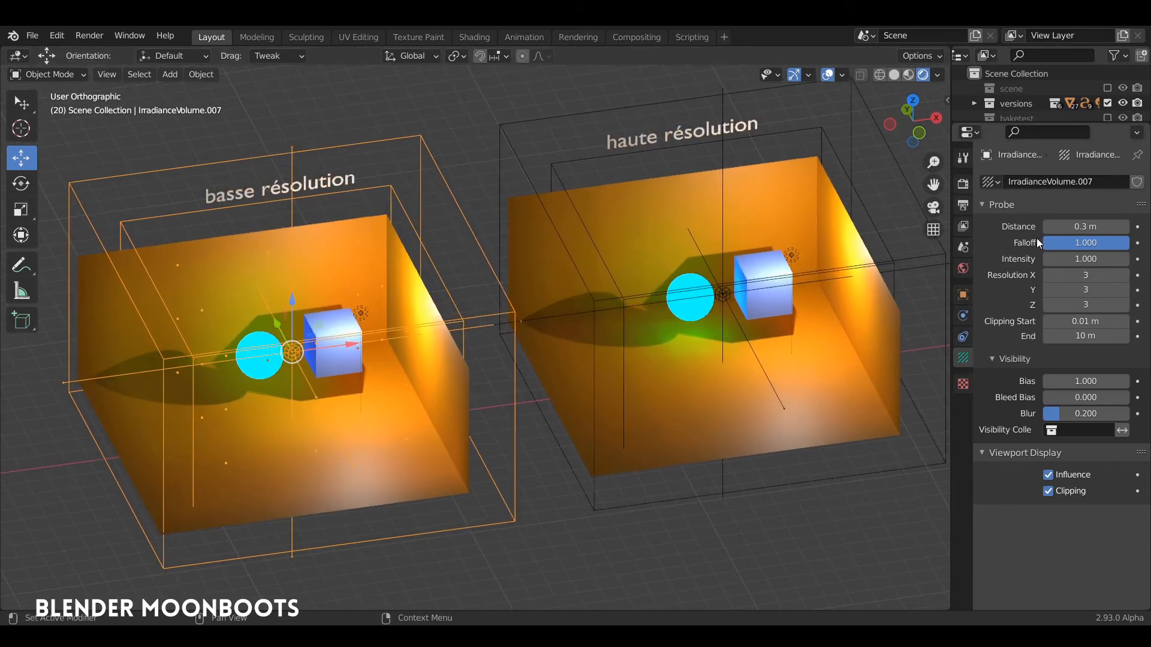
mouse_move(473, 291)
middle_mouse_down()
mouse_move(495, 286)
mouse_move(483, 287)
middle_mouse_up()
left_click(502, 172)
mouse_move(585, 204)
middle_mouse_down()
mouse_move(555, 209)
mouse_move(578, 220)
middle_mouse_up()
key("alt+a")
- Examine the bounced light around the cyan spheres in the 'basse résolution' and 'haute résolution' rooms
mouse_move(565, 260)
middle_mouse_down()
mouse_move(566, 316)
mouse_move(568, 252)
middle_mouse_up()
scroll(704, 334, "up", 2)
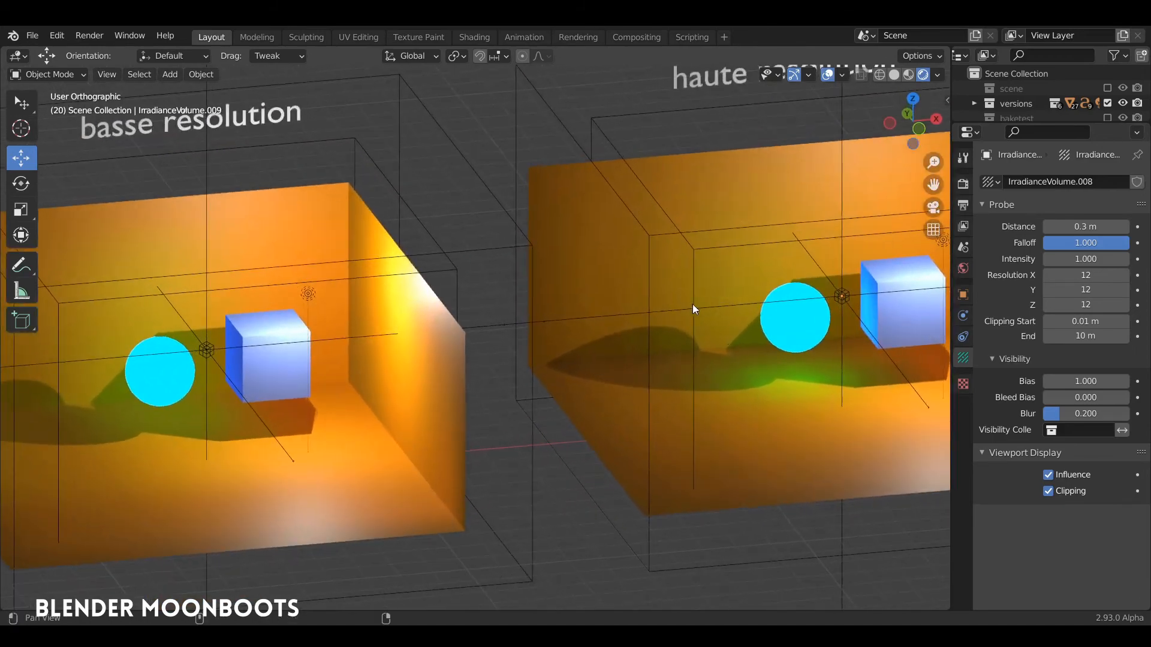
middle_click_drag(693, 303, 762, 289, "shift")
mouse_move(344, 320)
middle_mouse_down()
mouse_move(362, 343)
mouse_move(455, 365)
mouse_move(420, 374)
mouse_move(441, 368)
middle_mouse_up()
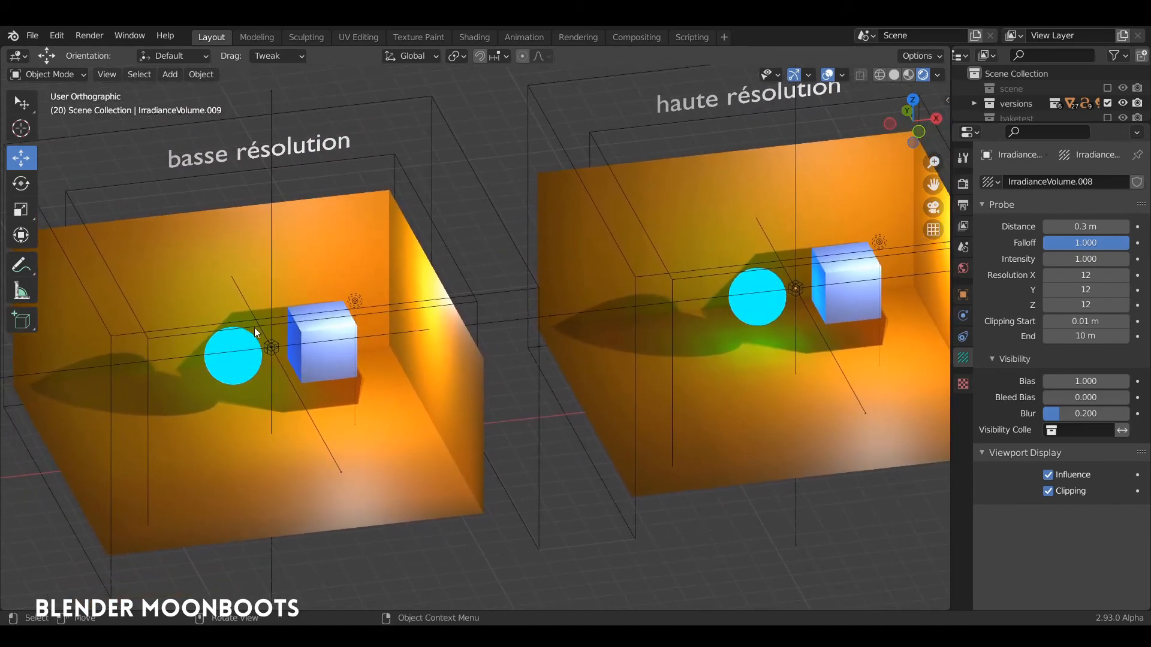
middle_click_drag(276, 351, 391, 383)
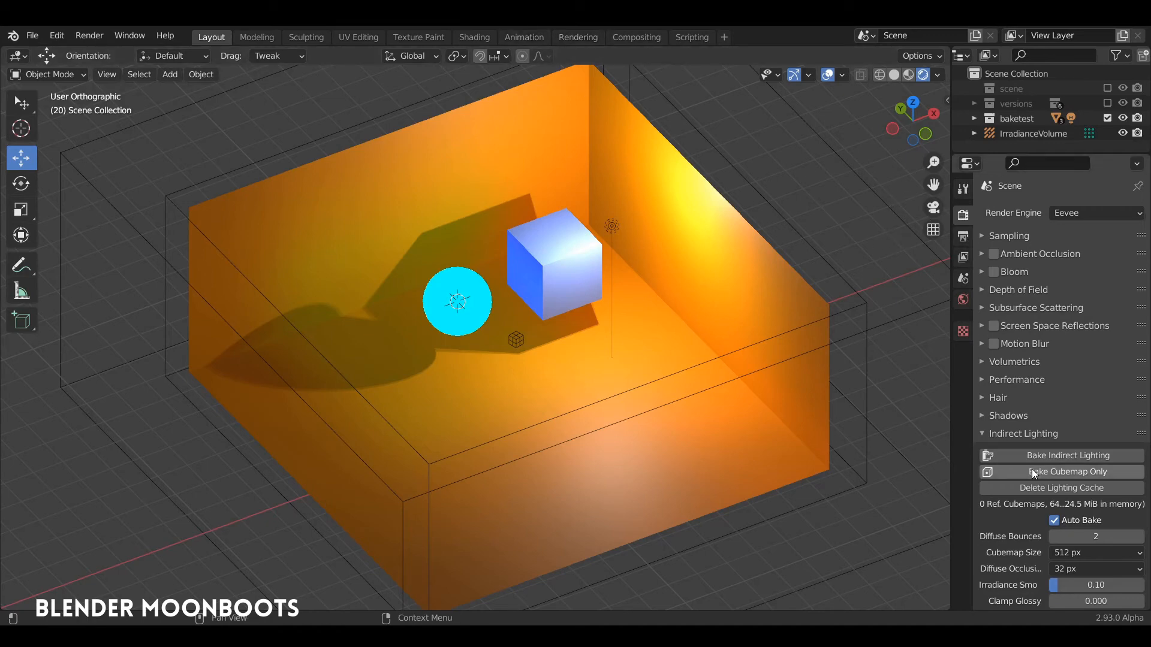
scroll(1031, 468, "down", 6)
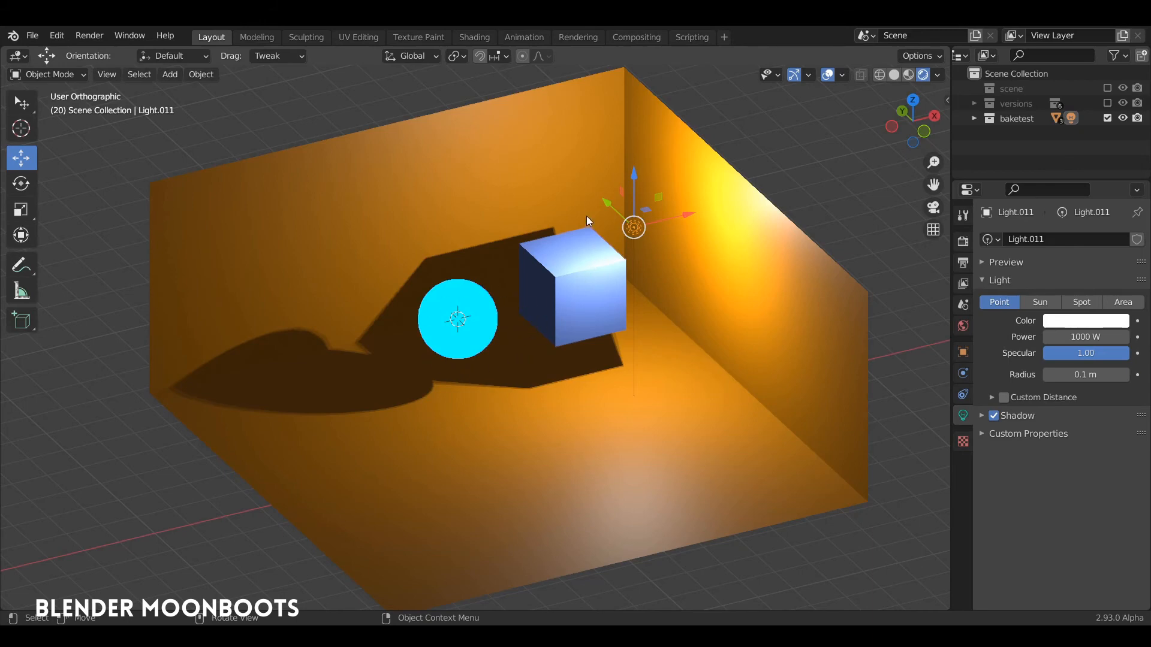
- Duplicate the point light, moving the copy along Y and down along Z to sit low behind the cube
key("shift+d")
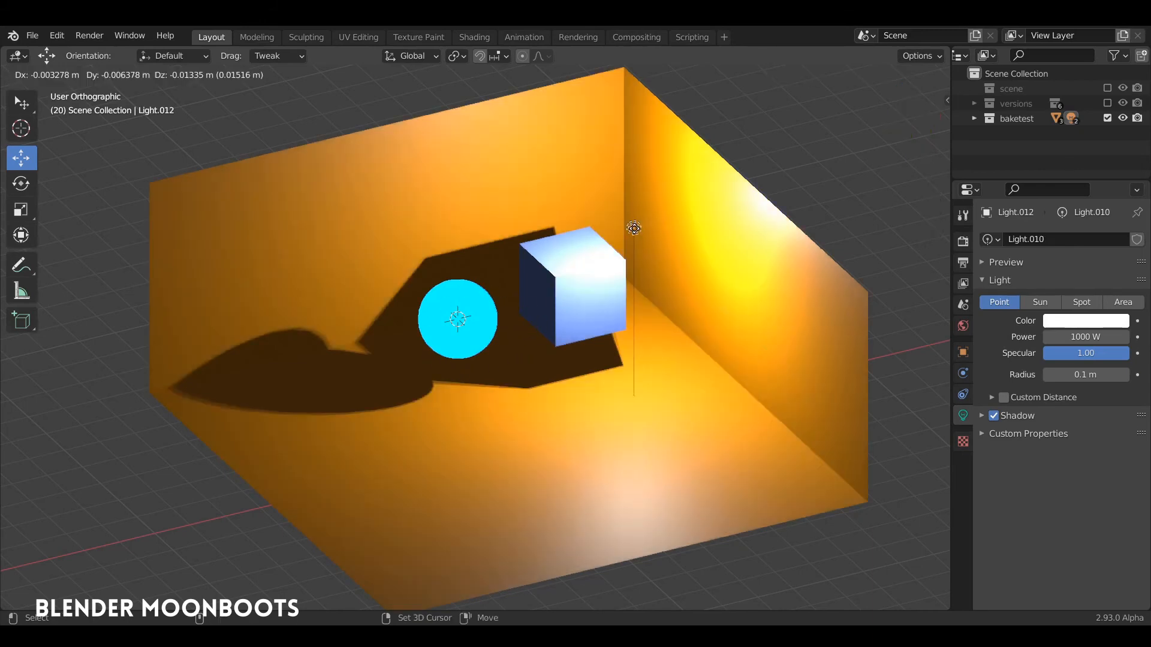
key("y")
left_click(541, 172)
left_click_drag(551, 103, 562, 294)
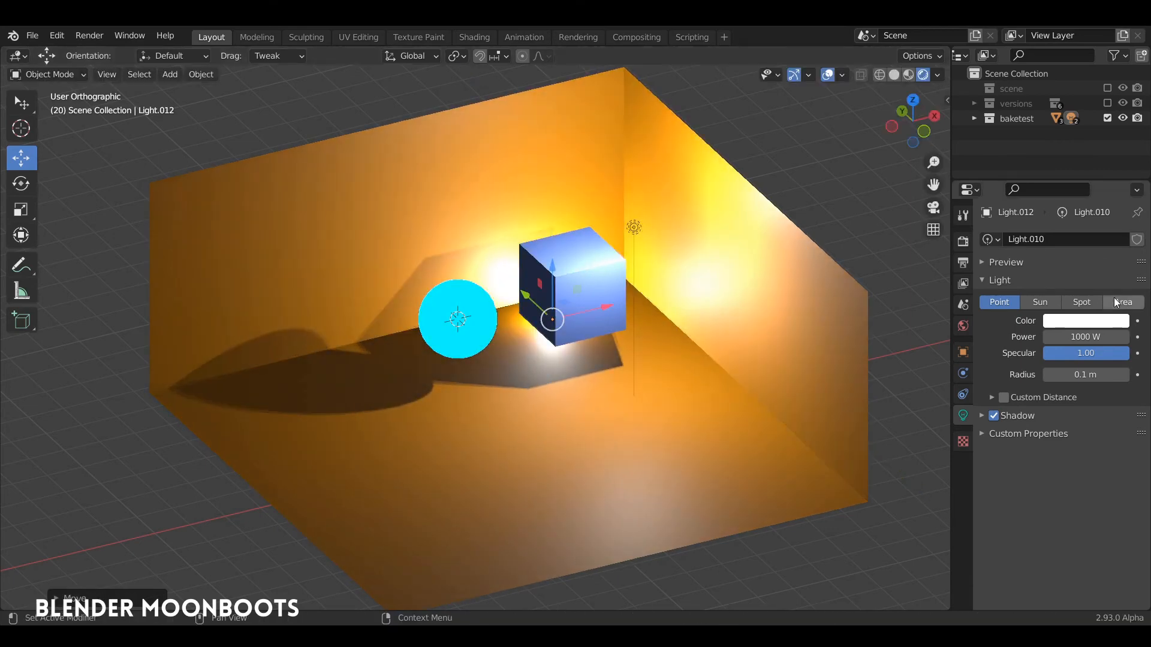
- Tint the duplicated point light behind the cube pale blue and set its power to 200 W
left_click(1070, 325)
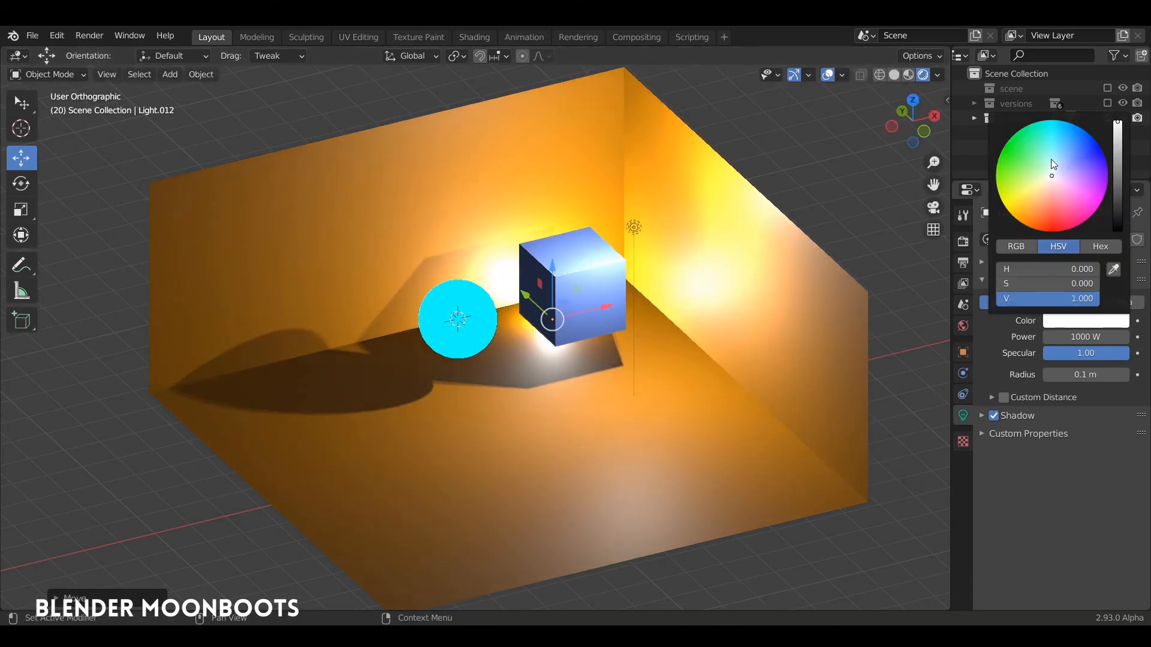
left_click(1065, 163)
left_click_drag(1064, 163, 1065, 160)
left_click(1082, 333)
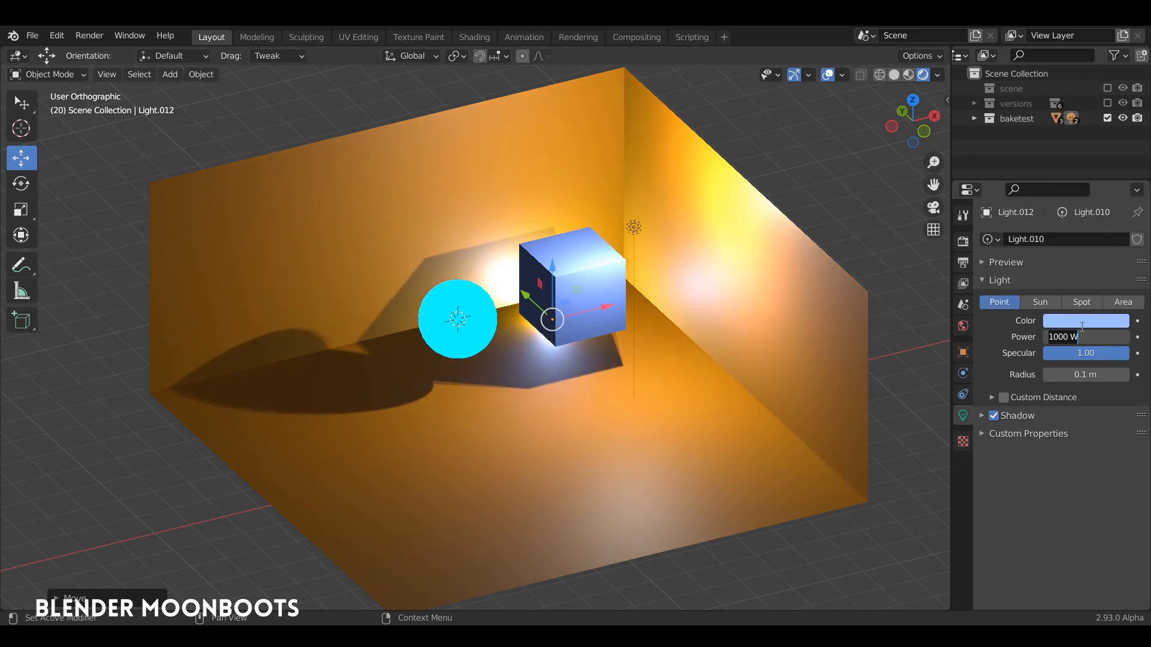
type("200")
key("Return")
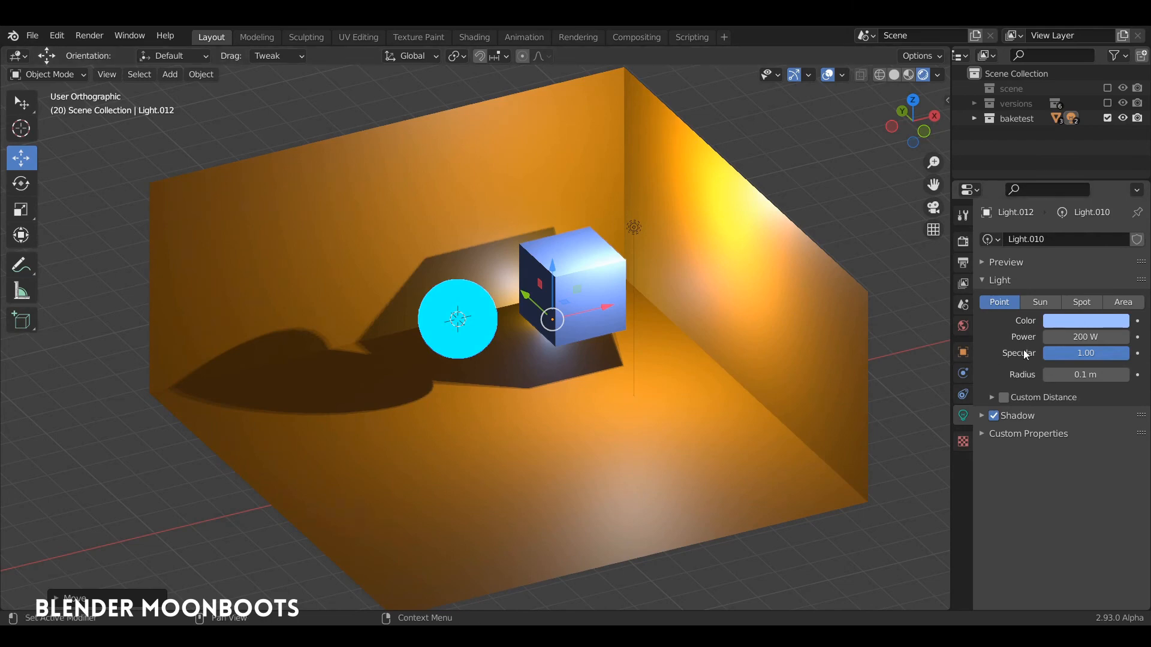
- Enlarge the pale blue light's radius to about 2.72 m and raise its power to 500 W
left_click_drag(1050, 376, 1080, 376)
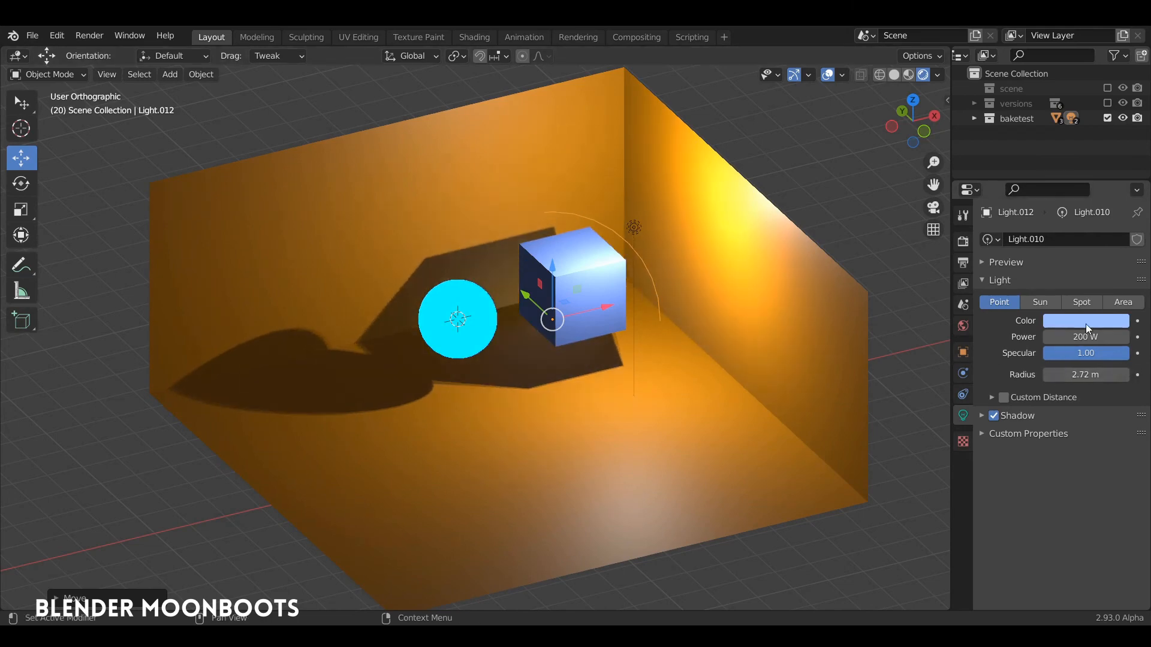
left_click(1073, 337)
type("300")
key("Return")
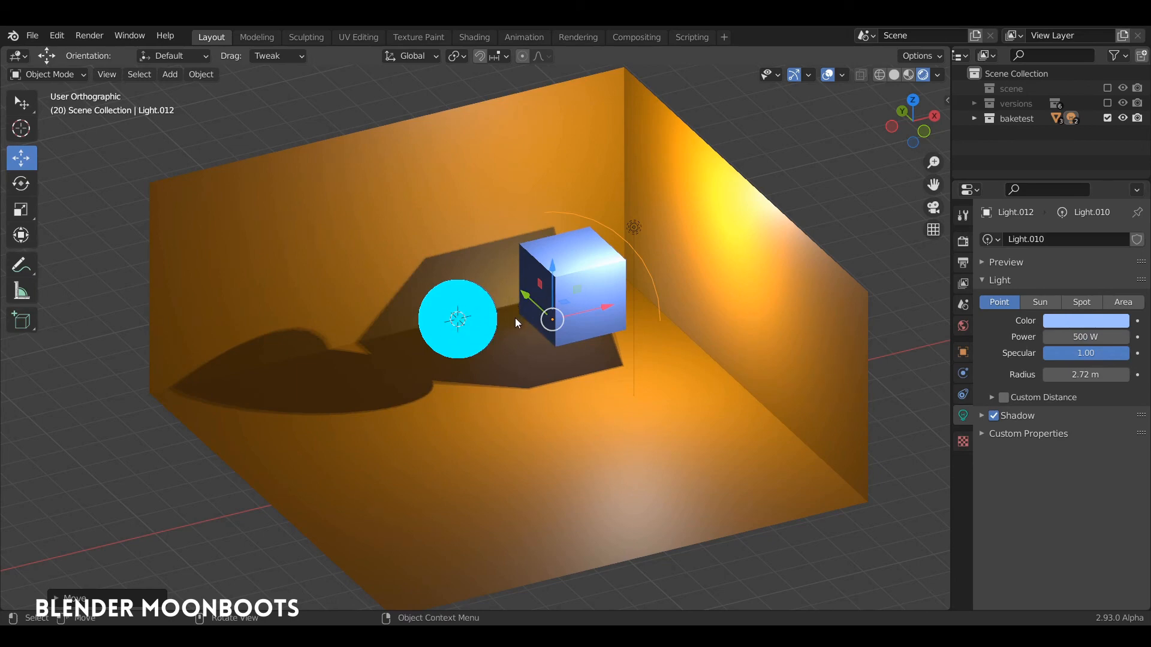
- Add a point light at the centre of the cyan sphere and sample the sphere's cyan as the light's color
key("shift+a")
mouse_move(513, 317)
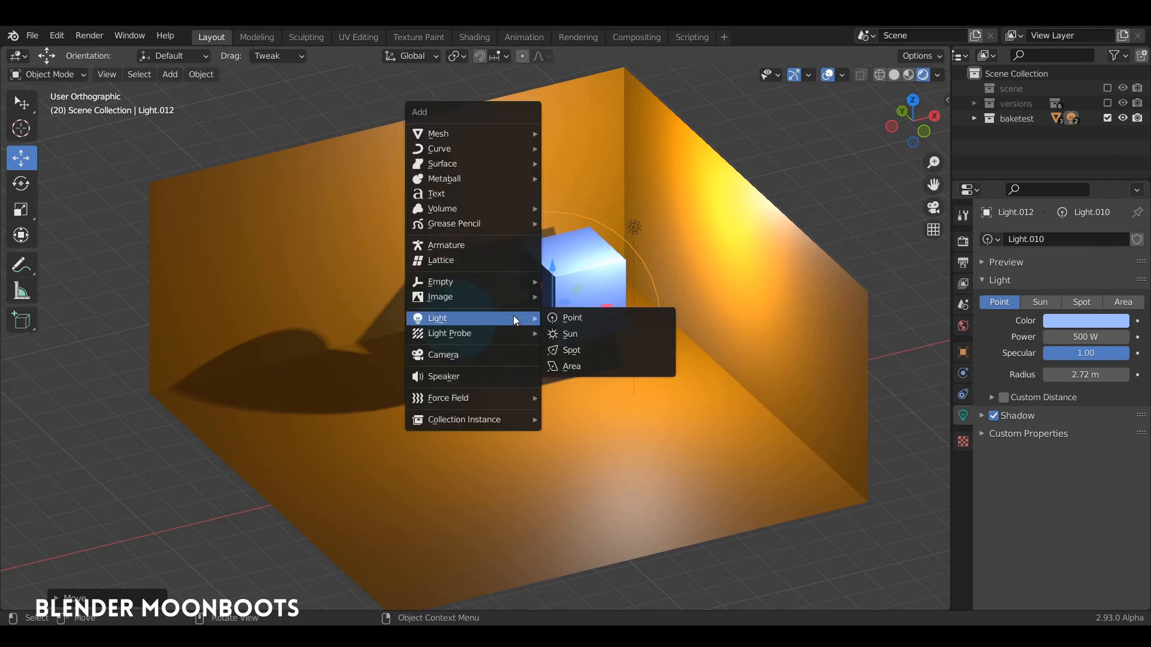
left_click(579, 319)
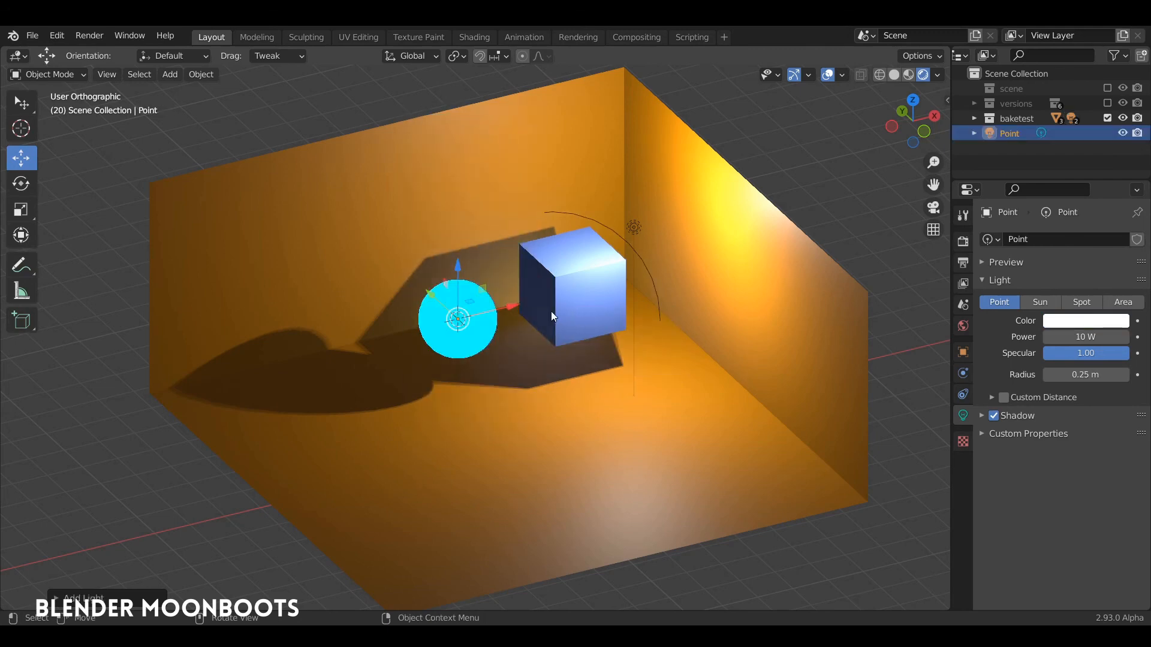
key("e")
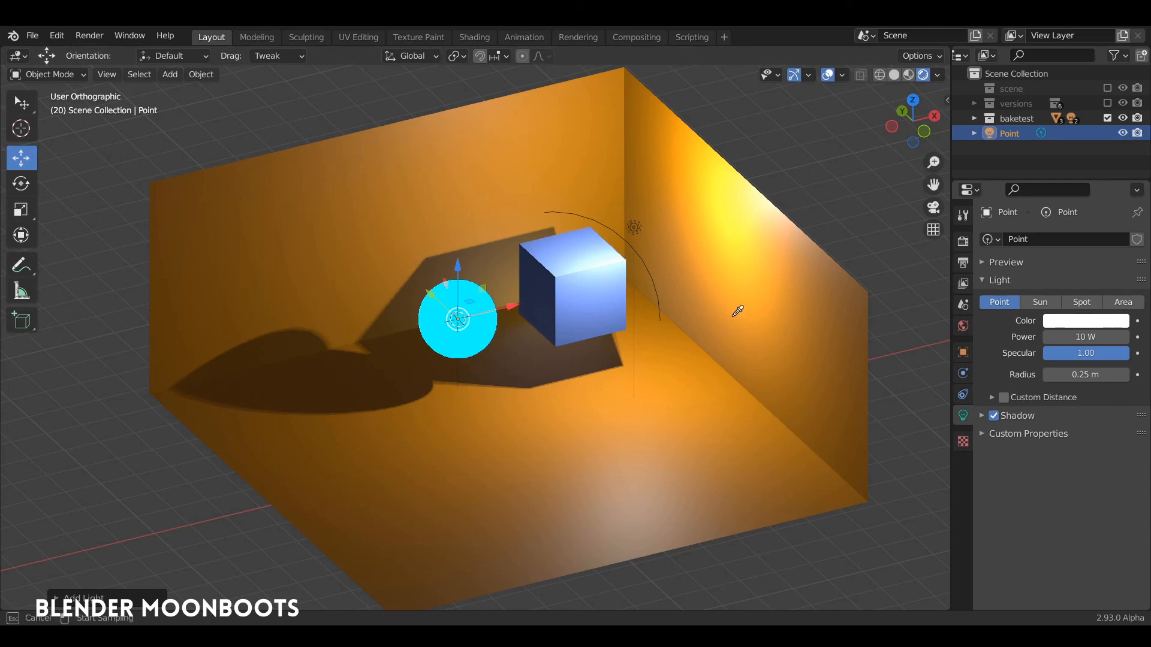
left_click(469, 330)
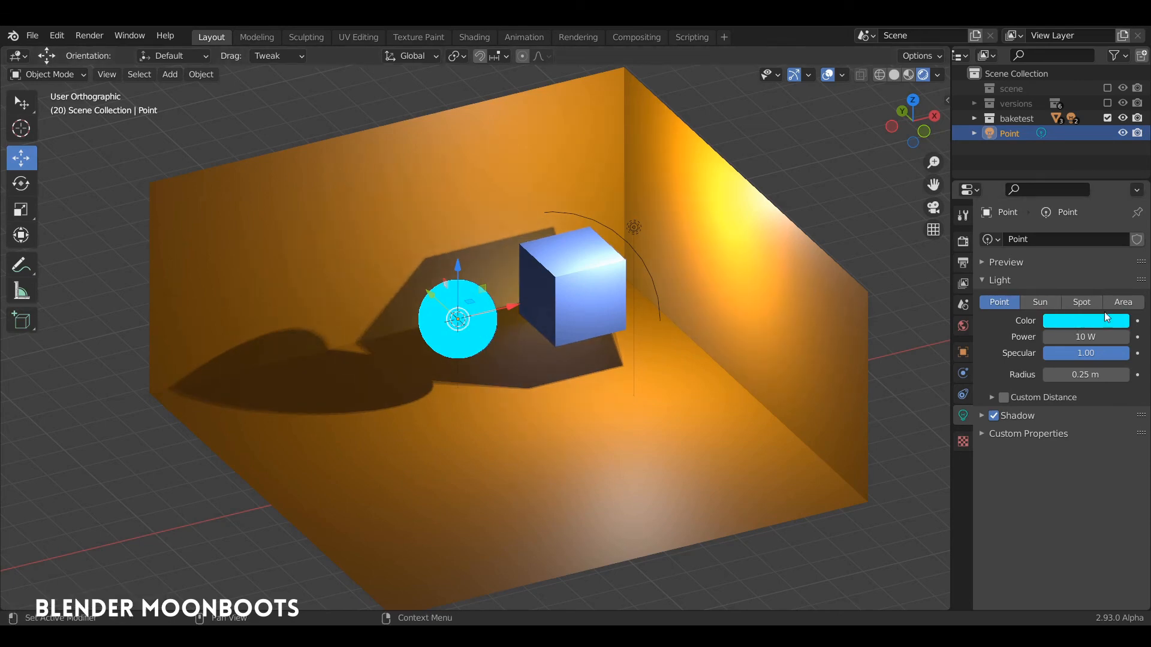
- Set the cyan point light's radius to about 1.65 m and its power to 200 W, and clear the selection
left_click_drag(1052, 374, 1102, 368)
left_click(1082, 335)
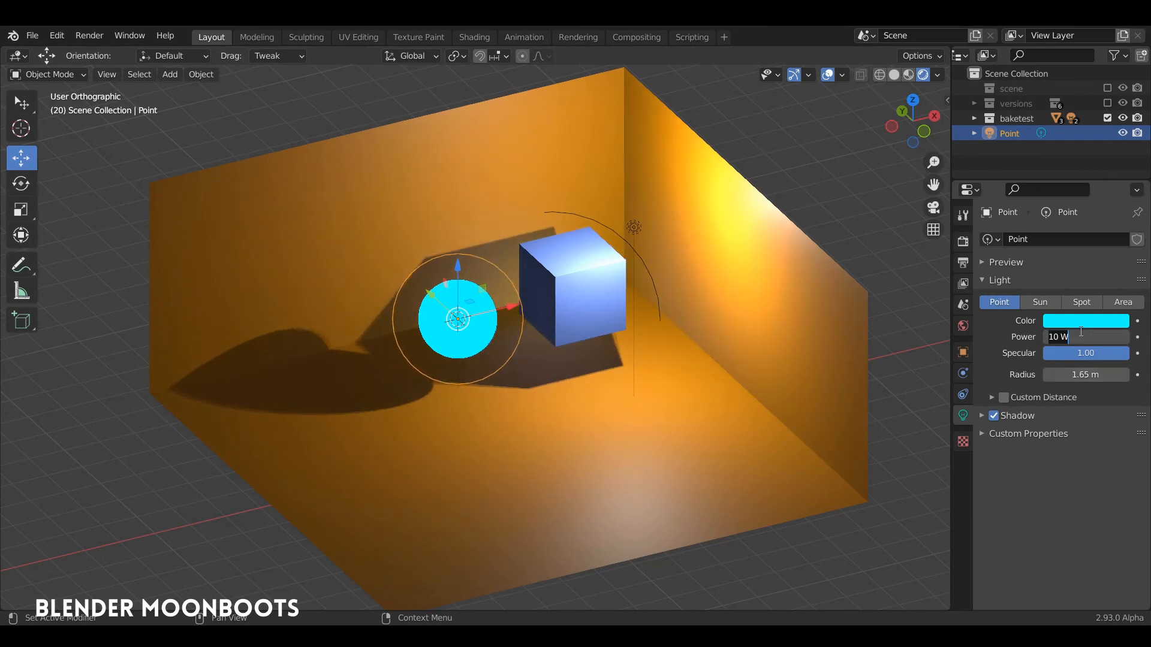
type("200")
key("Return")
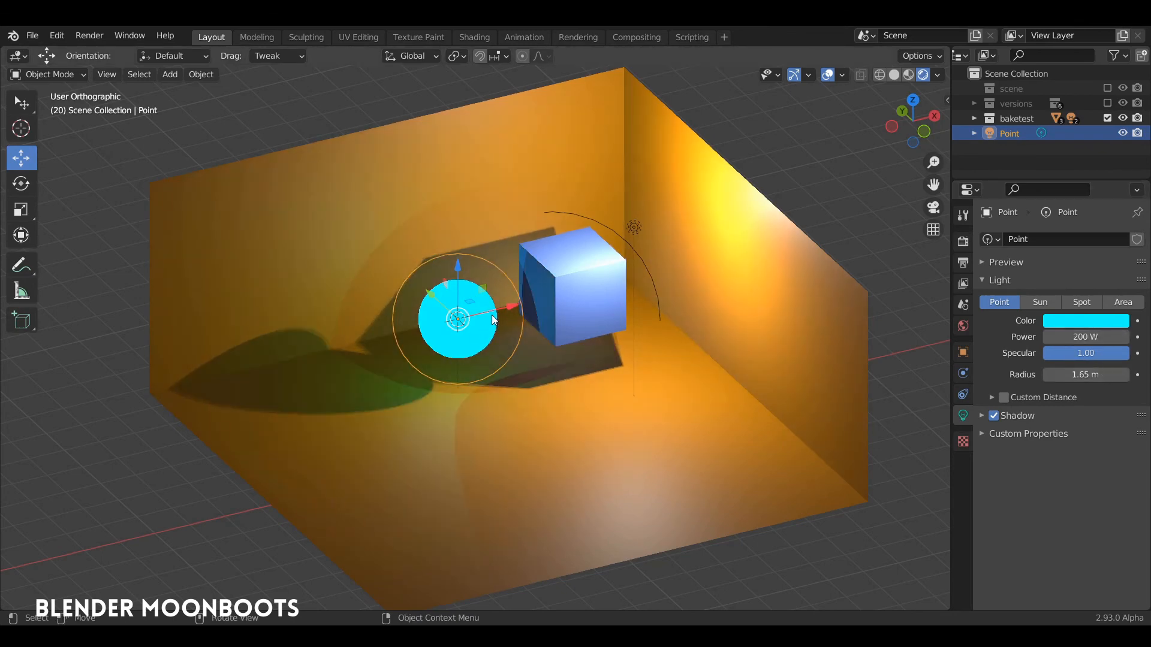
middle_click_drag(493, 319, 588, 250)
key("alt+a")
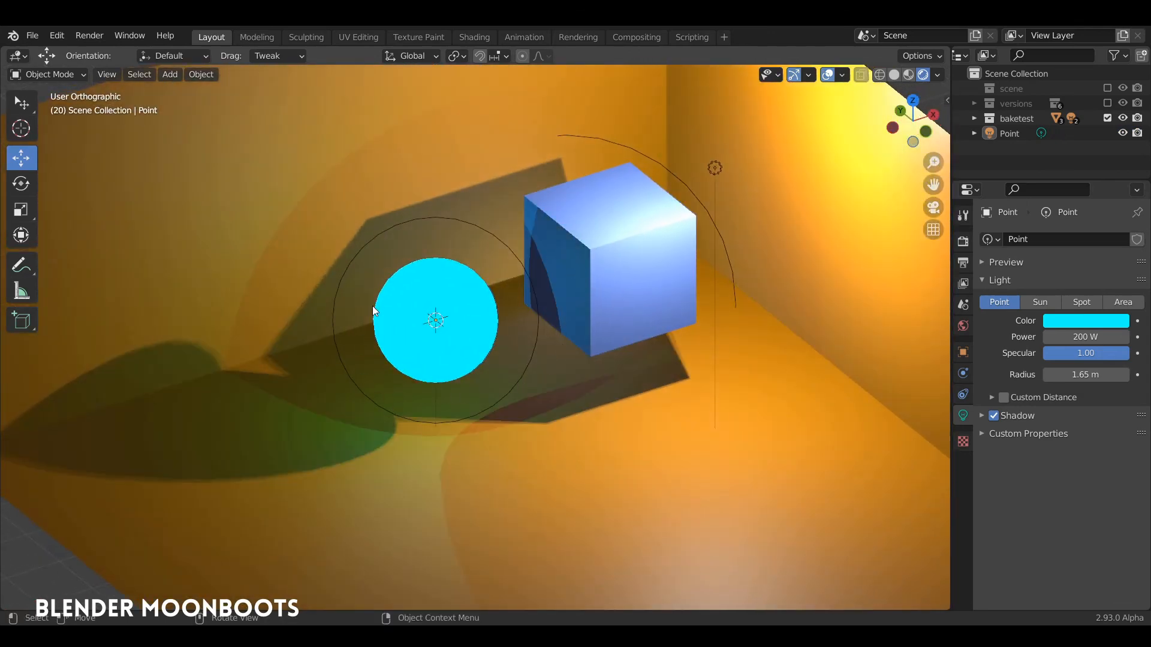
middle_click_drag(452, 410, 453, 358)
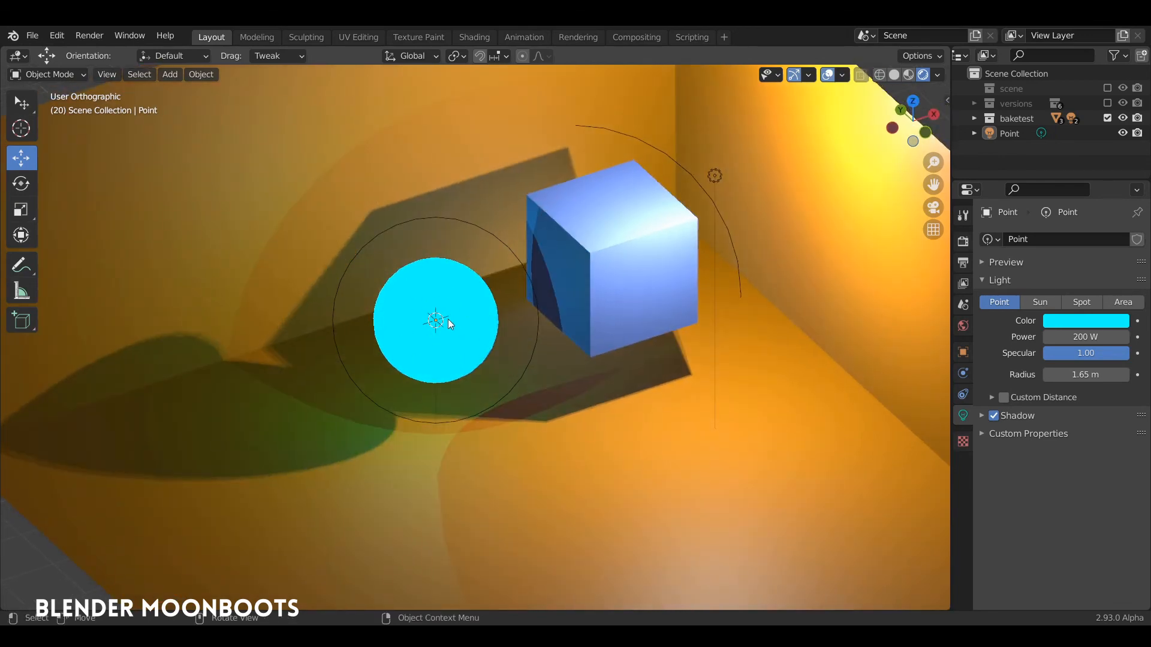